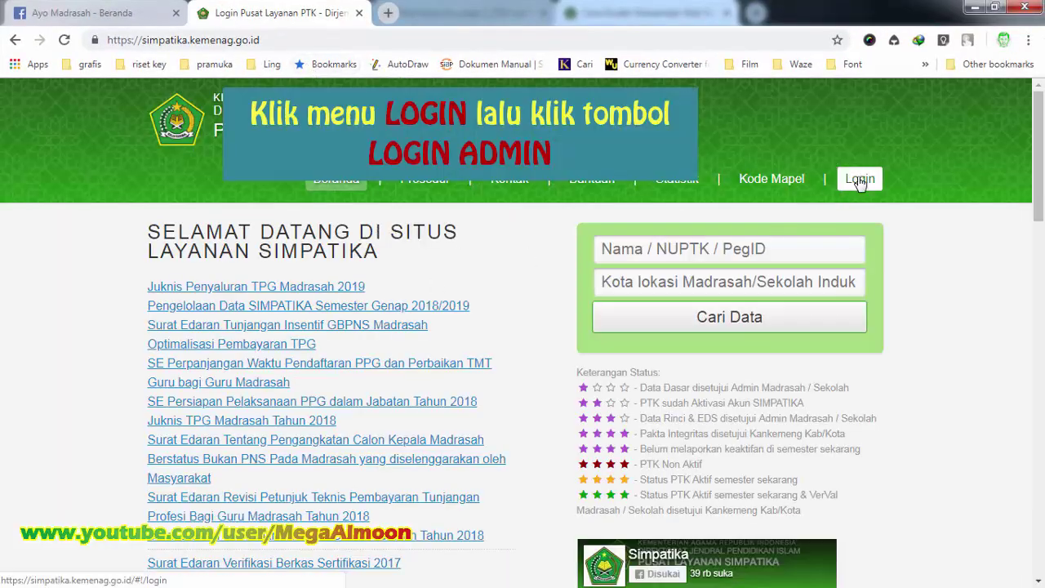
Step: Log in to SIMPATIKA through the admin login with the prefilled account credentials
left_click(860, 181)
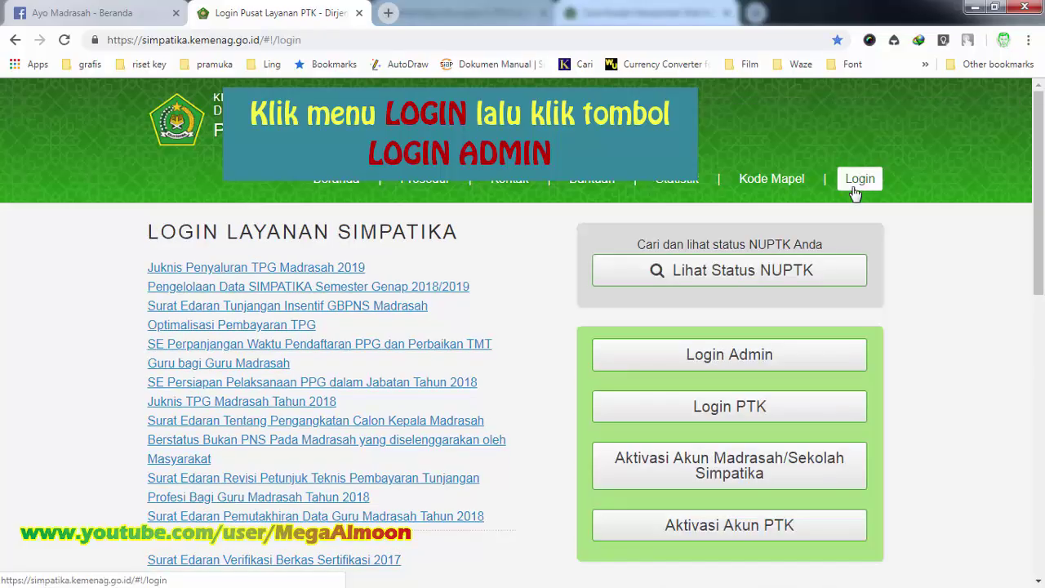
left_click(775, 362)
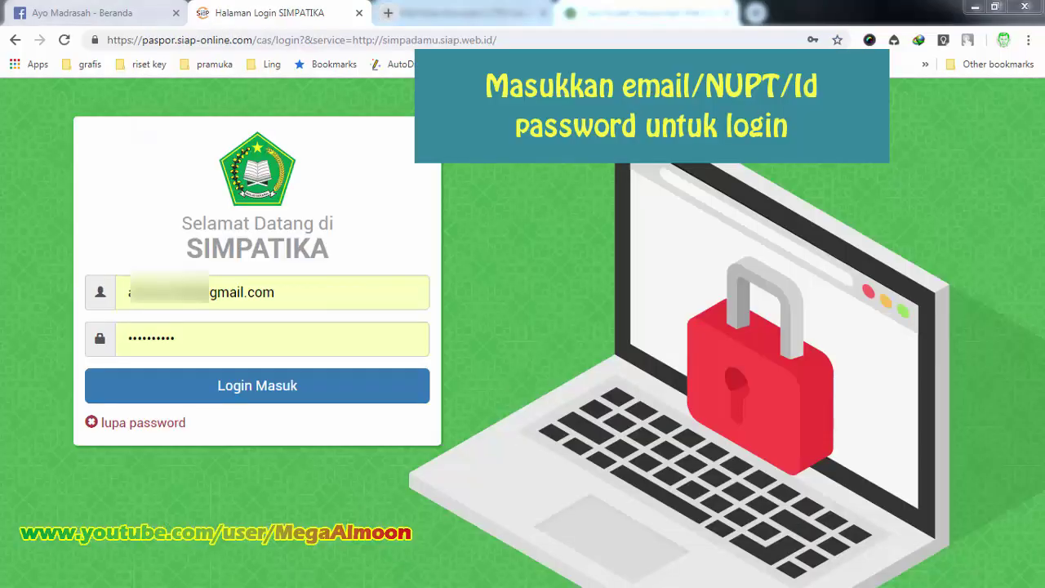
left_click(272, 389)
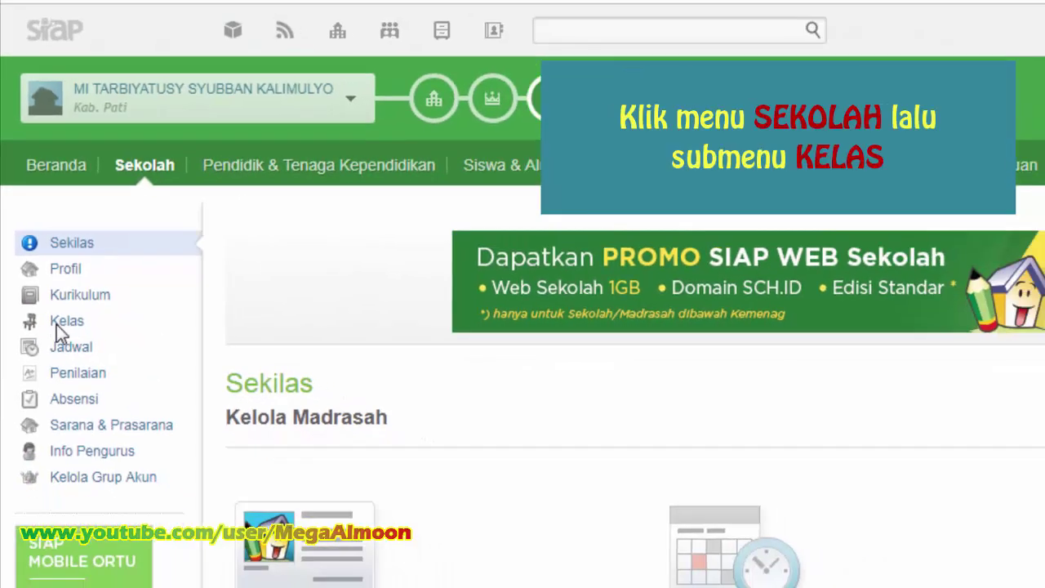
Step: Open the school's class list (Daftar Kelas) in the Kelas section
left_click(79, 365)
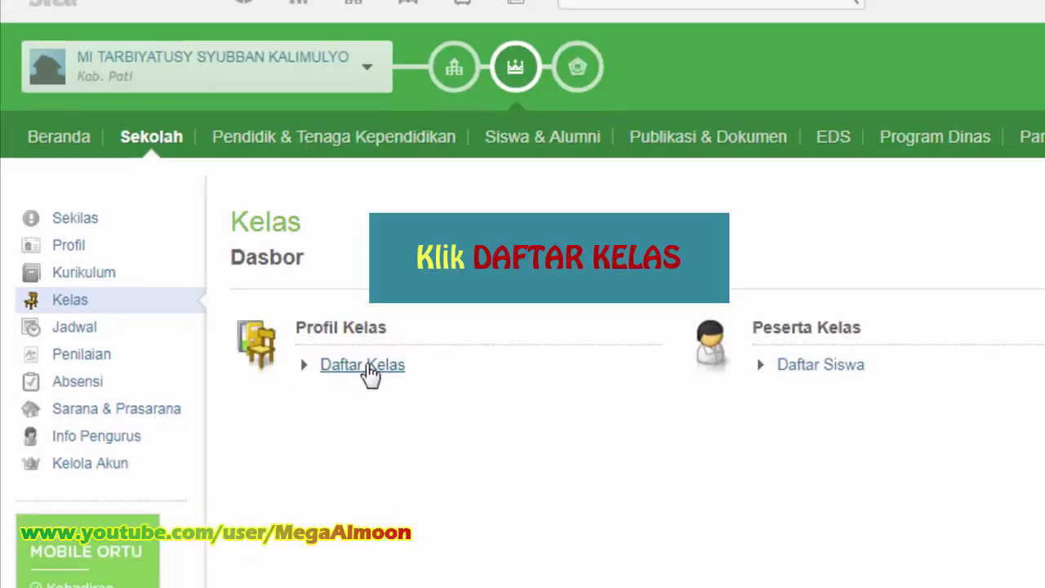
left_click(391, 372)
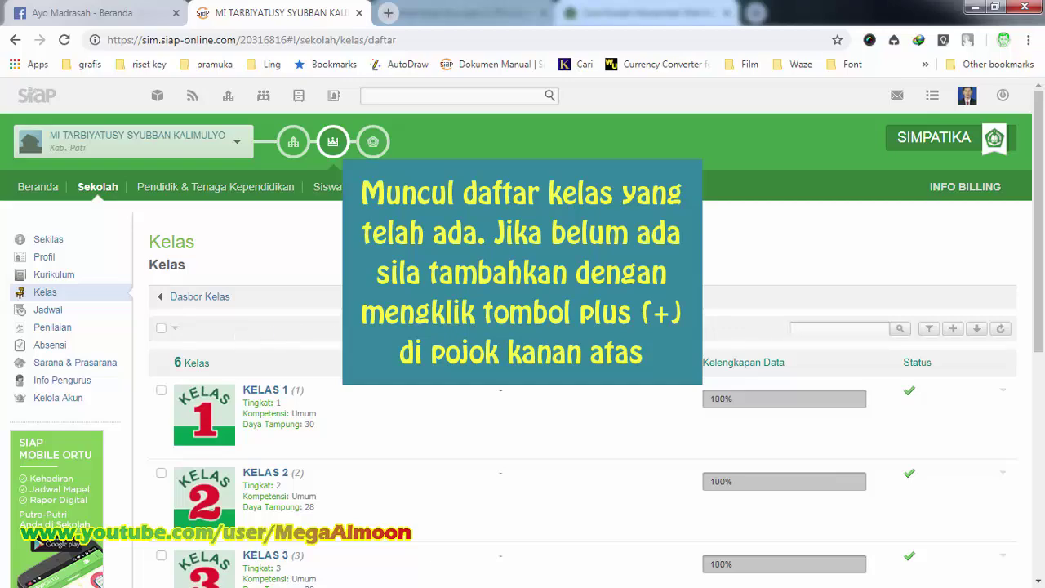
scroll(523, 319, "down", 5)
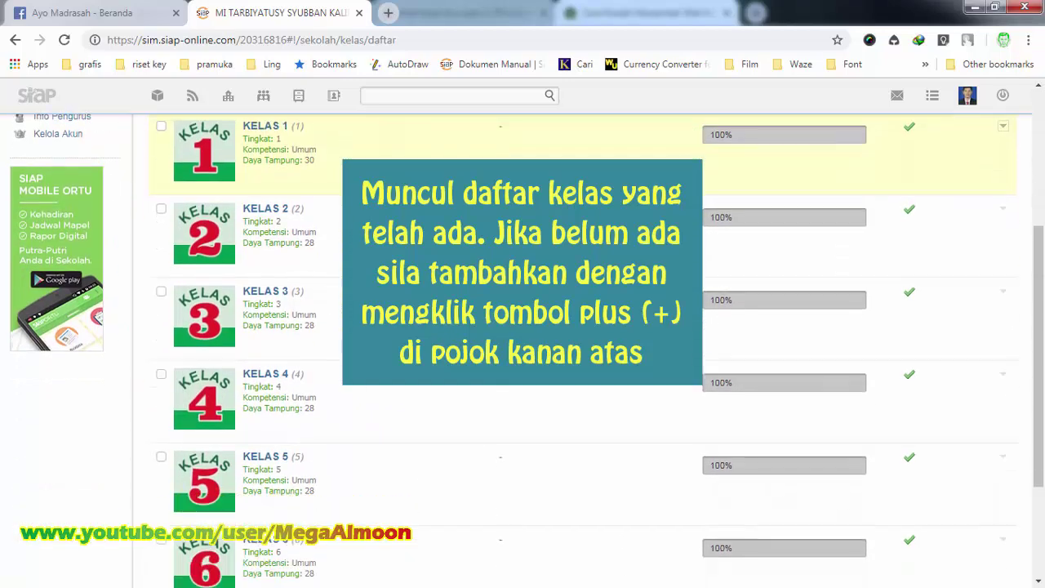
scroll(523, 351, "up", 5)
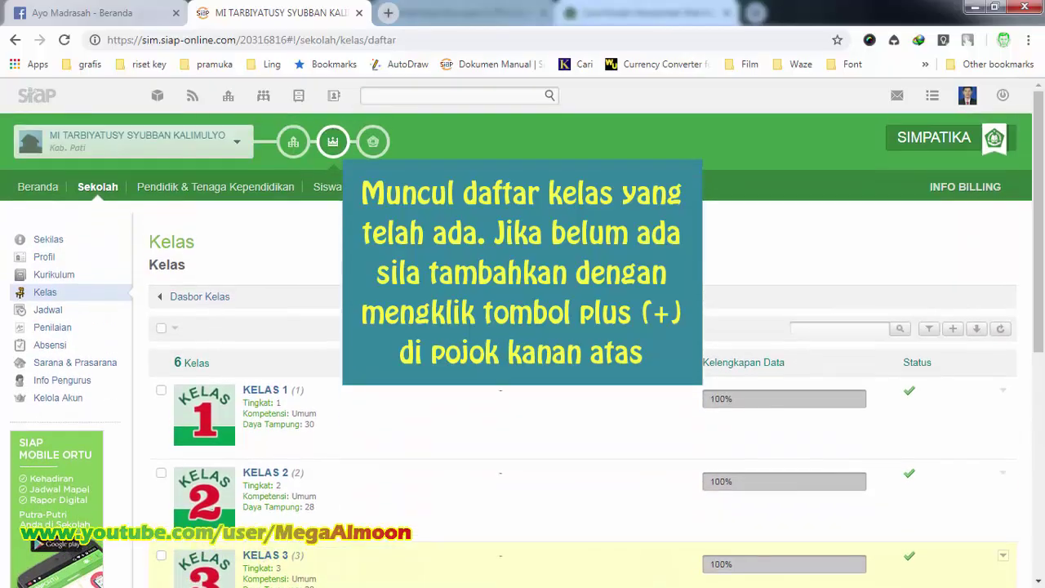
Step: Open Kelas 1 for editing and set its capacity (Daya Tampung) to 28
scroll(523, 351, "down", 1)
scroll(551, 273, "down", 1)
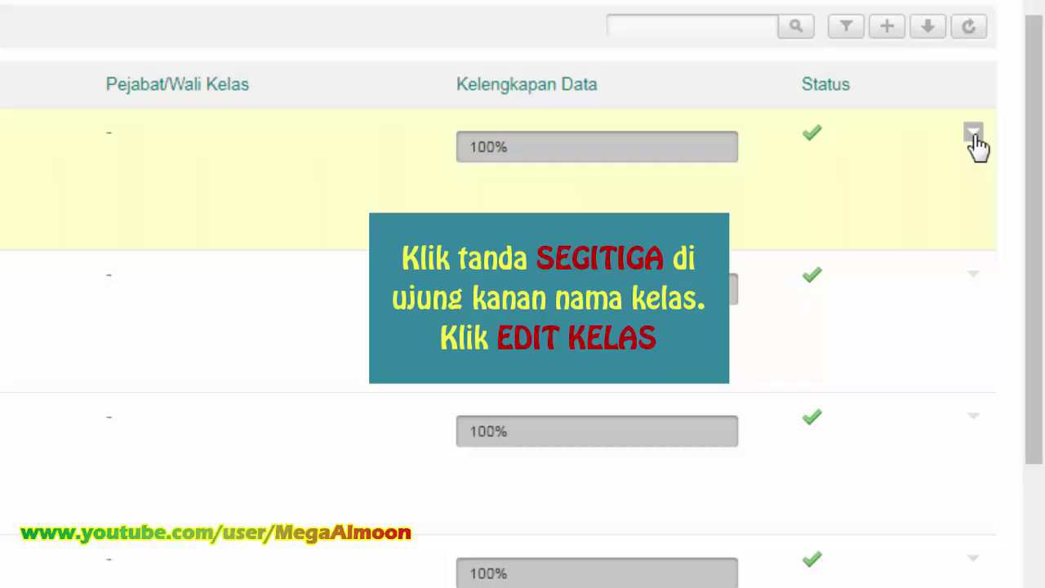
left_click(974, 133)
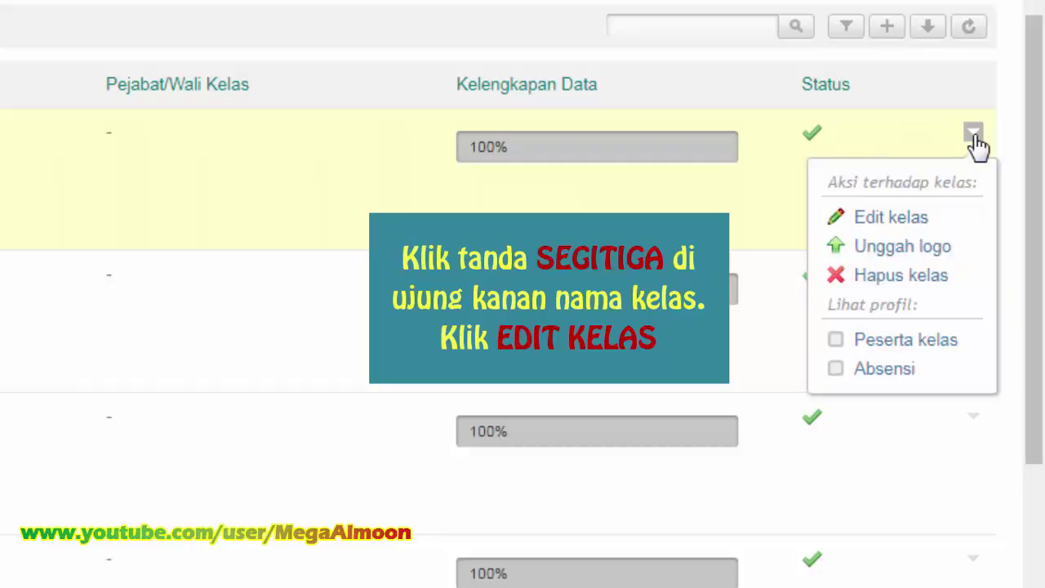
left_click(915, 224)
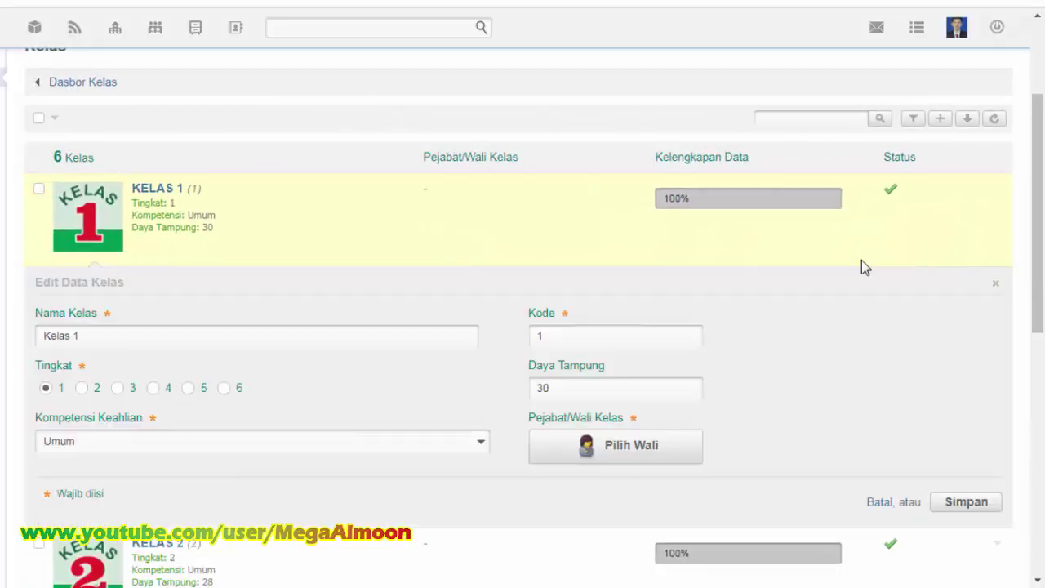
scroll(760, 302, "down", 1)
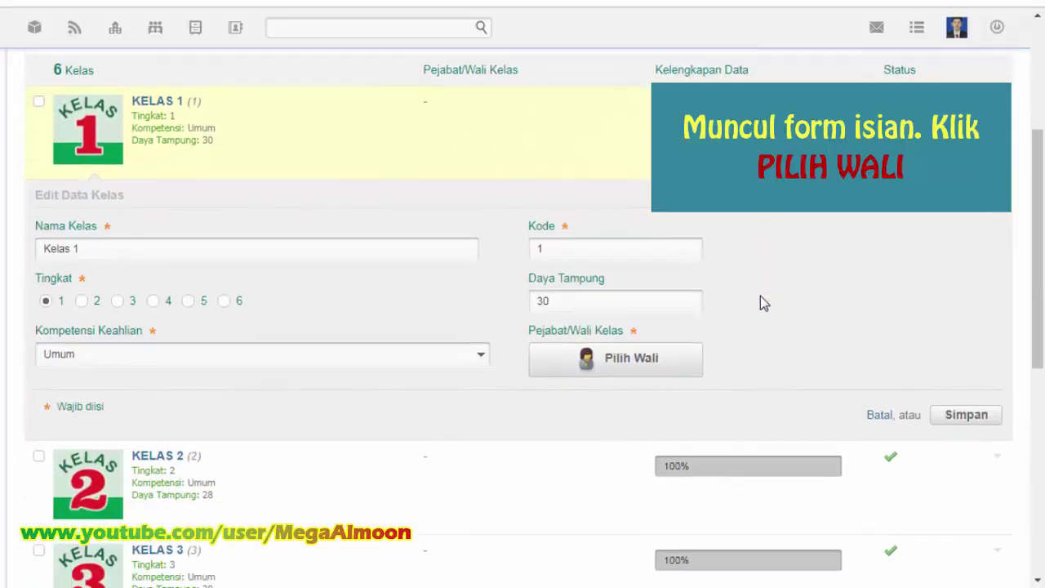
left_click(660, 298)
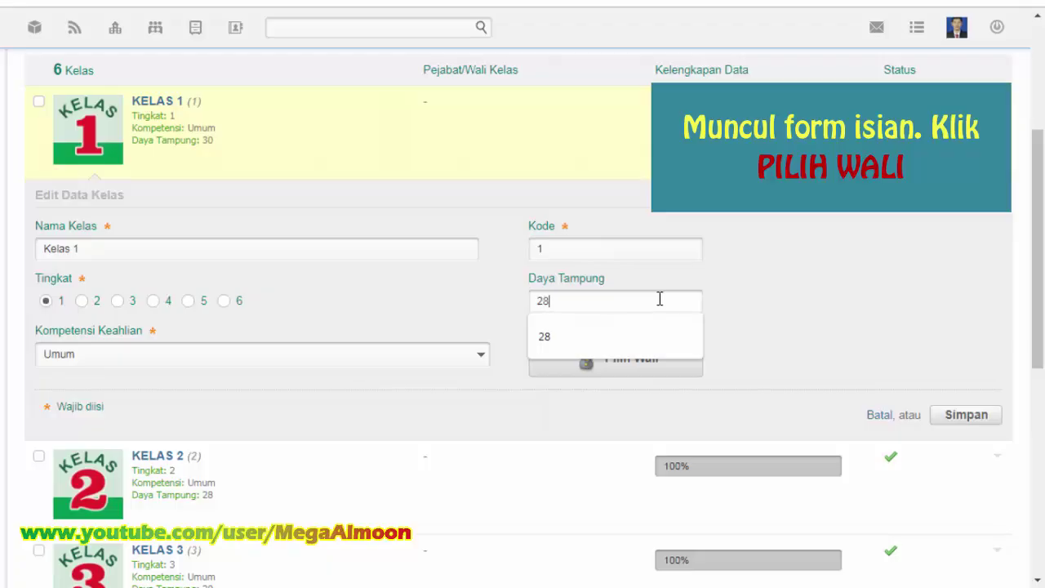
left_click(737, 302)
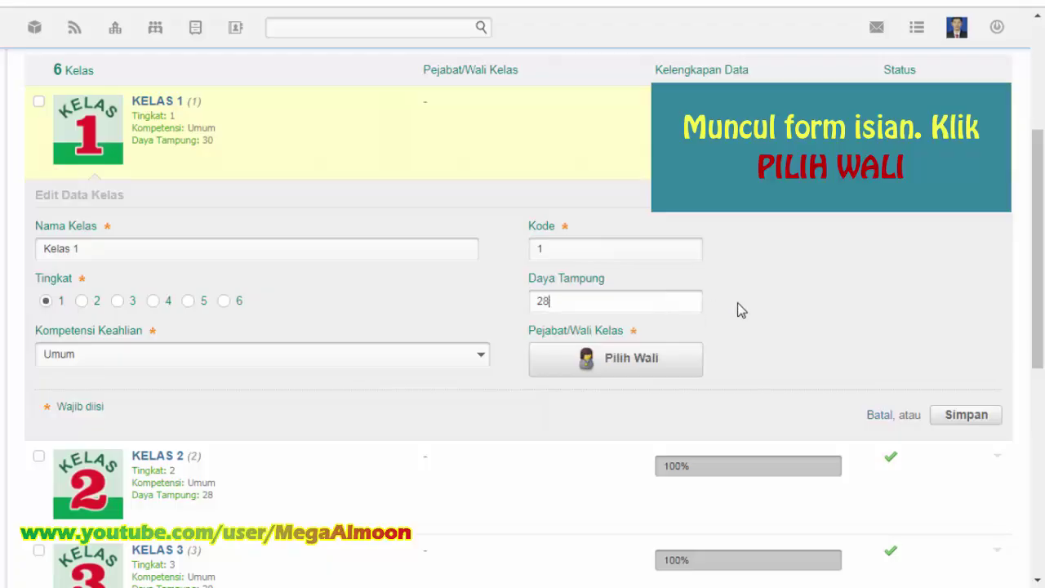
Step: Assign the third teacher in the list's first column as homeroom teacher (Wali Kelas) of Kelas 1 and save the class
left_click(683, 358)
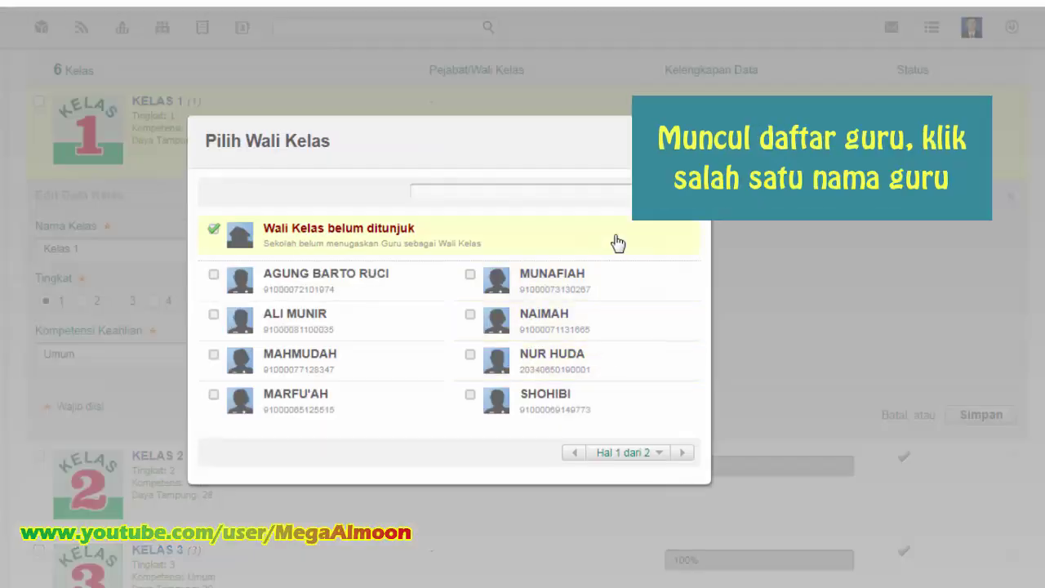
left_click(338, 367)
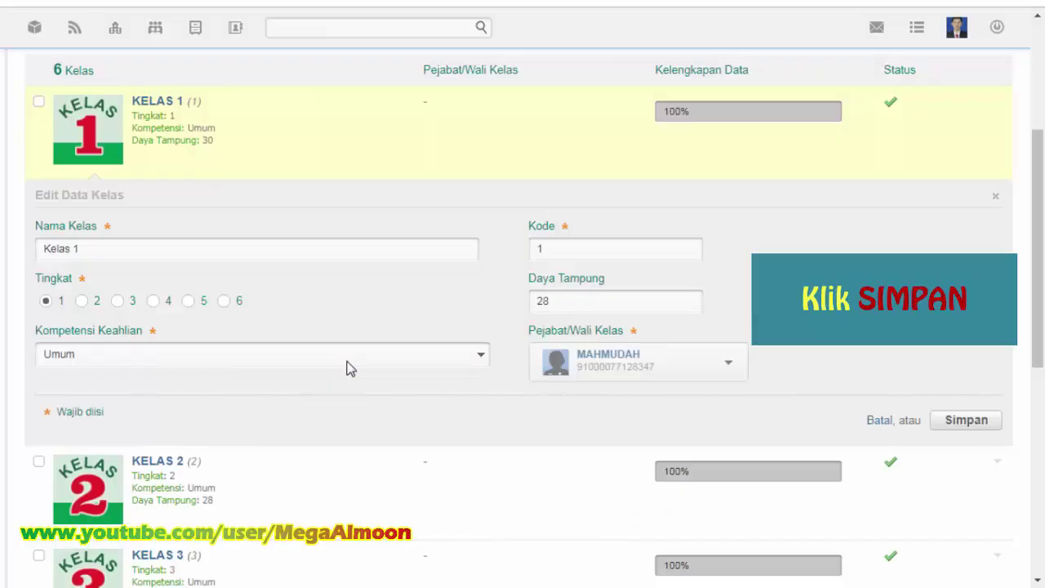
left_click(968, 420)
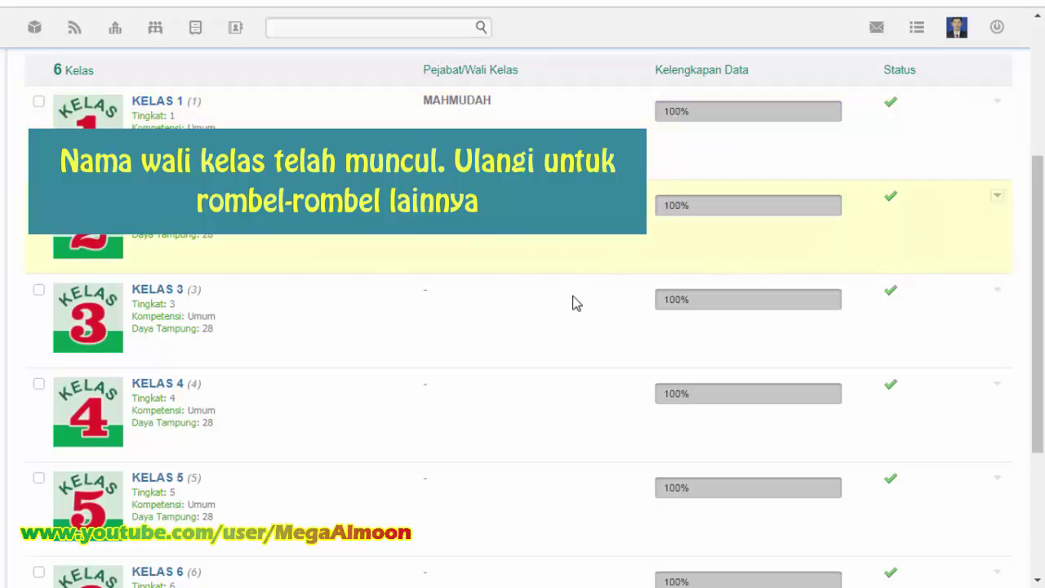
Step: Edit Kelas 2, assign the fourth teacher in the list's first column as its homeroom teacher, and save
left_click(998, 198)
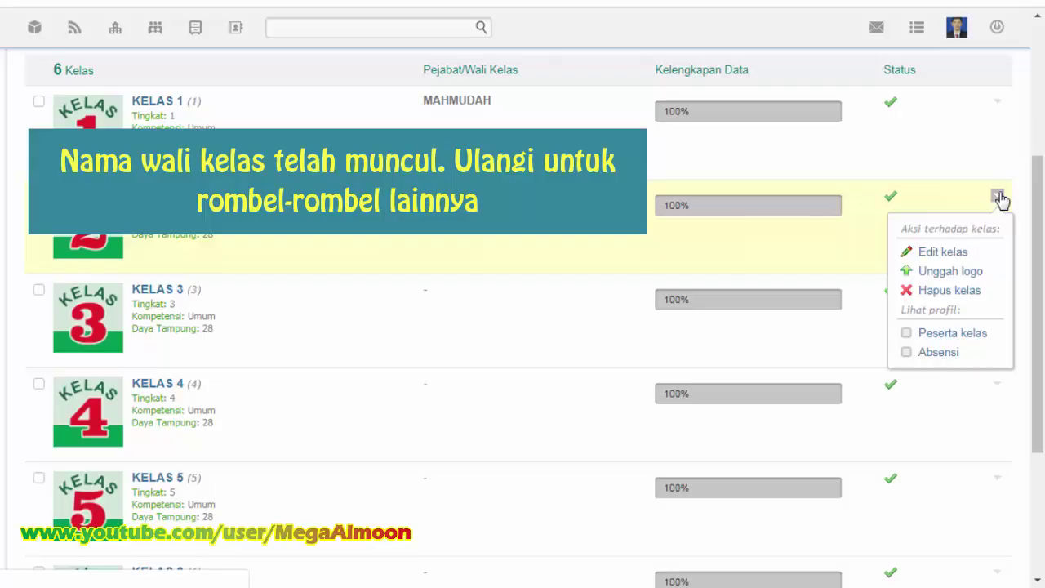
left_click(943, 253)
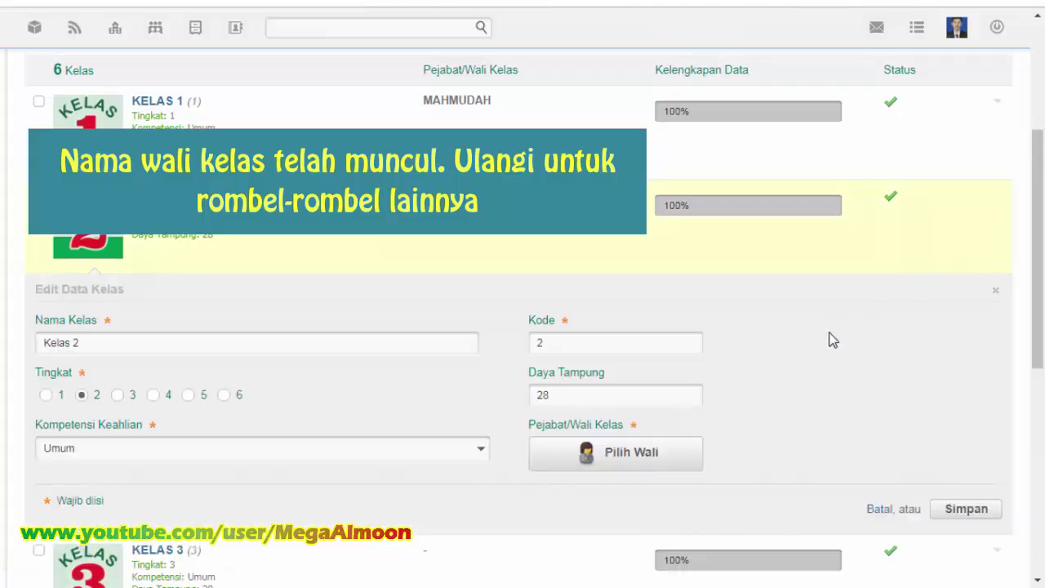
scroll(830, 339, "down", 2)
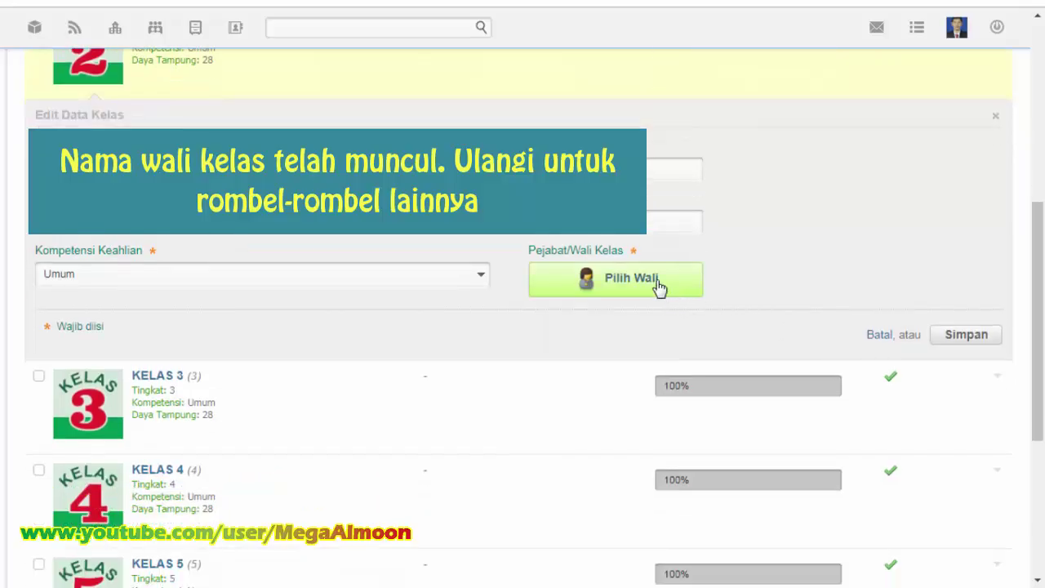
left_click(660, 288)
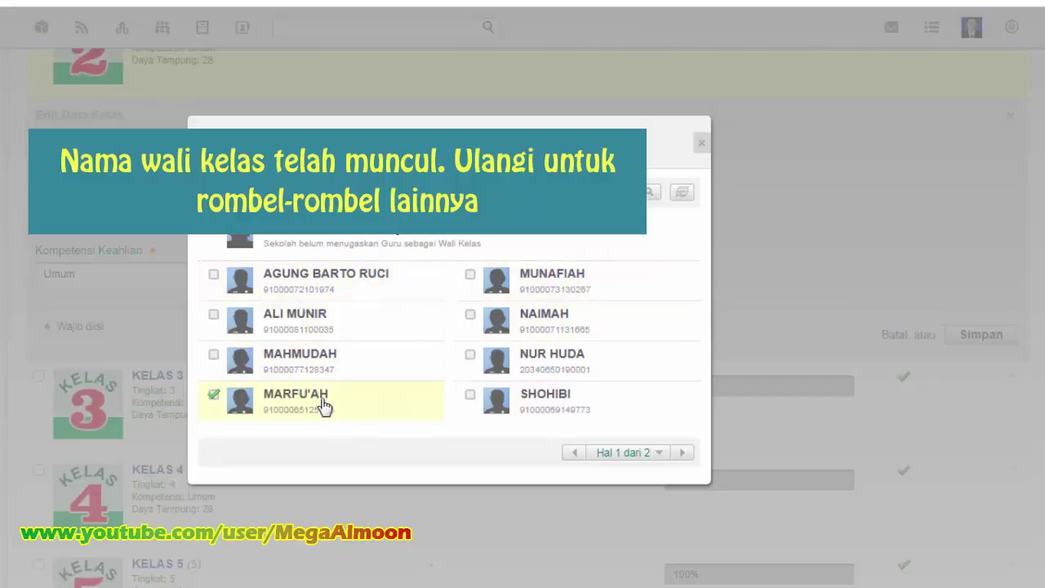
left_click(296, 399)
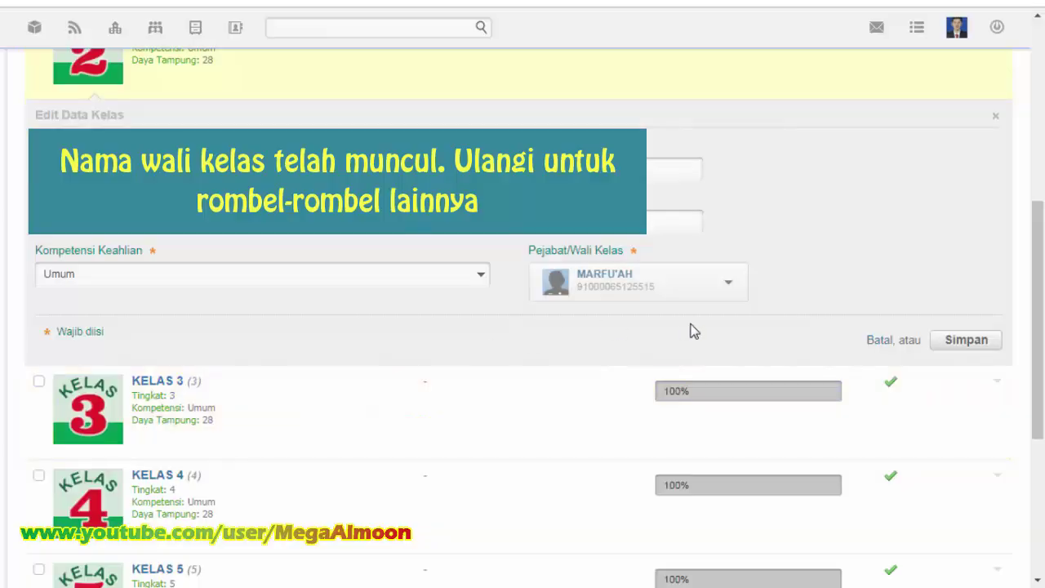
left_click(967, 341)
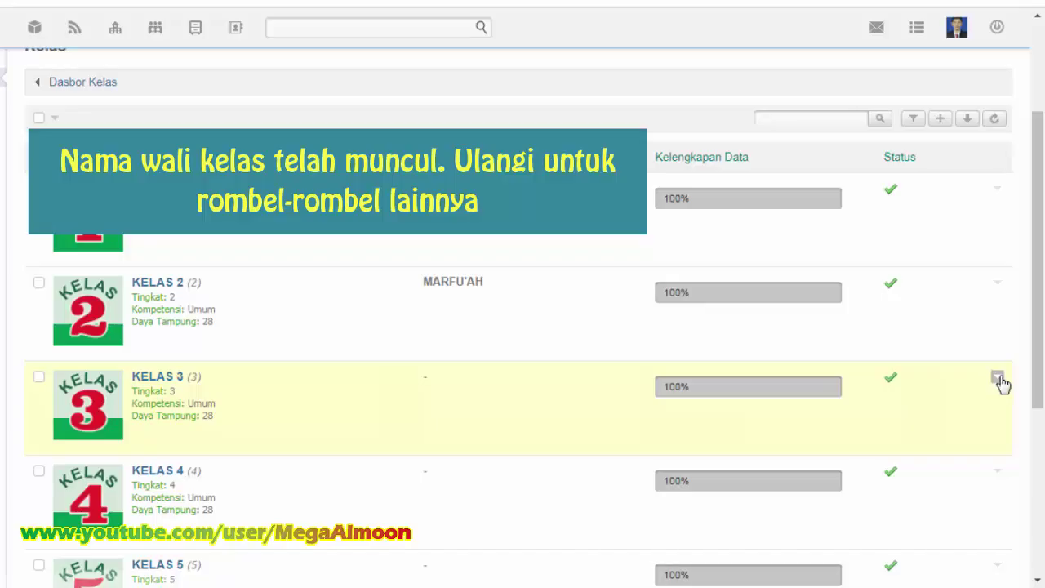
Step: Edit Kelas 3, assign the first teacher in the list's second column as its homeroom teacher, and save
left_click(998, 380)
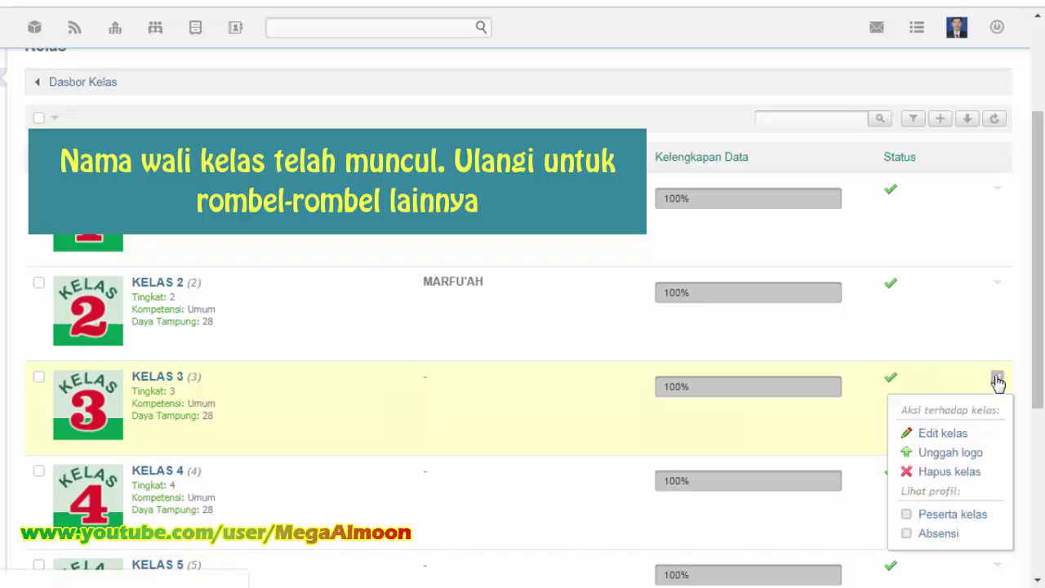
left_click(962, 437)
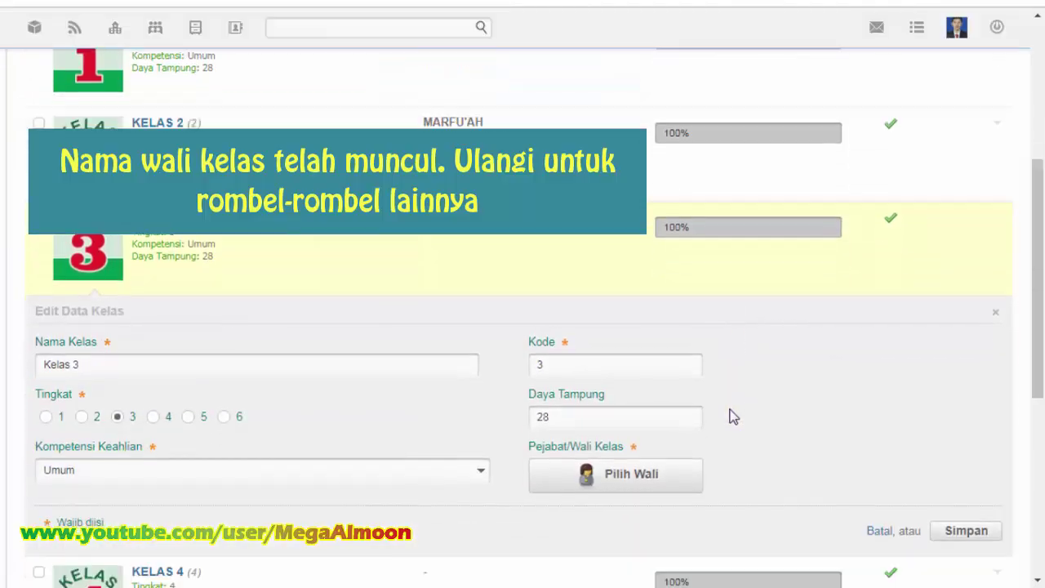
left_click(678, 387)
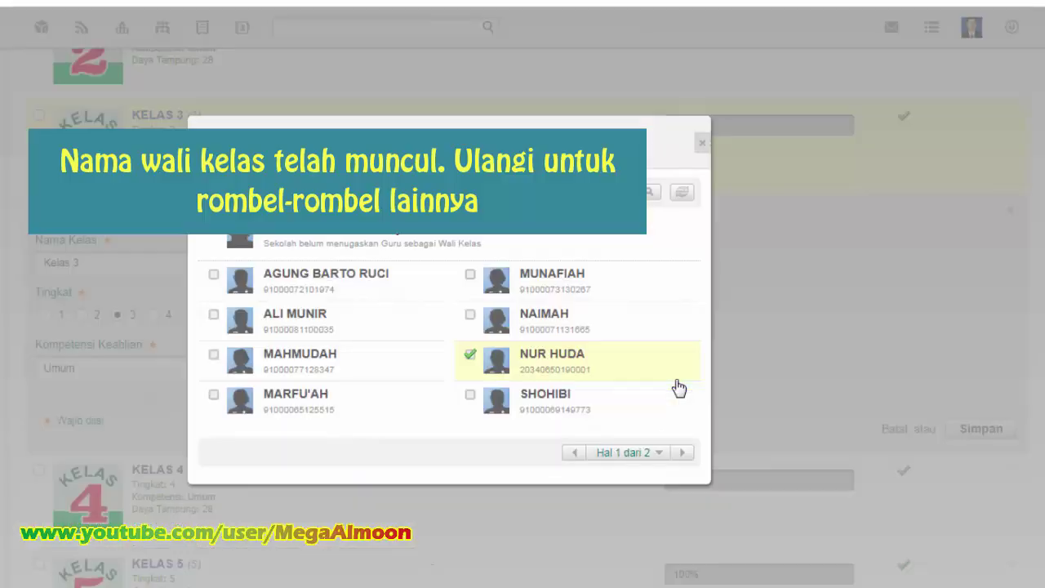
left_click(580, 280)
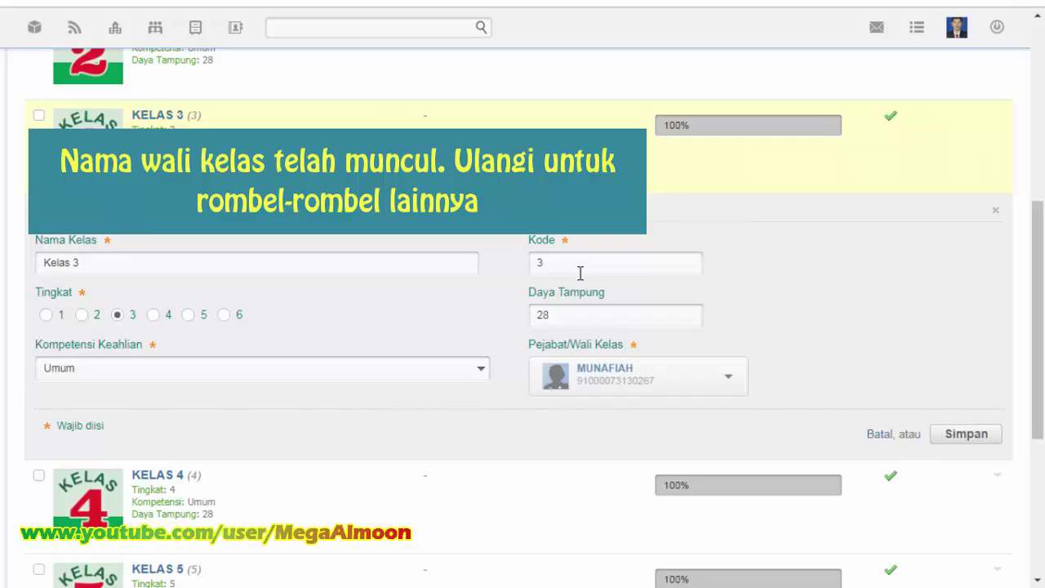
left_click(965, 435)
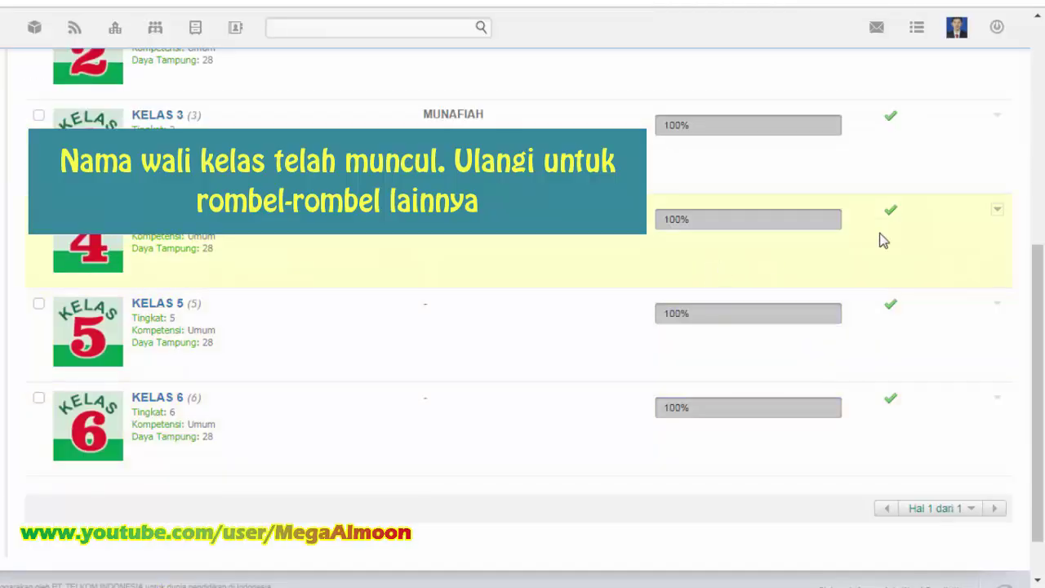
Step: Edit Kelas 4, assign the second teacher in the first column of the list's page 2 as homeroom teacher, and save
left_click(999, 213)
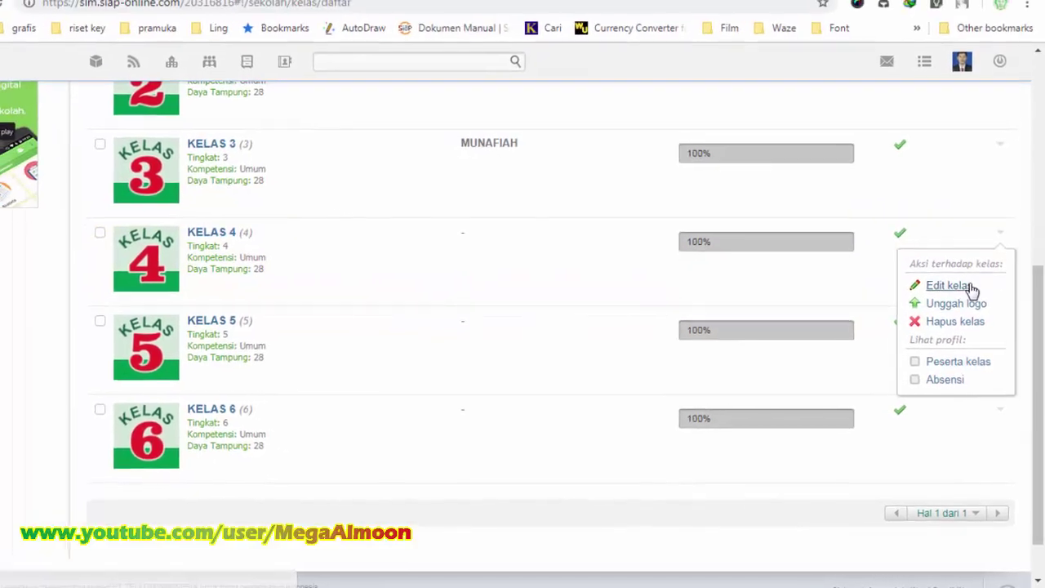
left_click(939, 266)
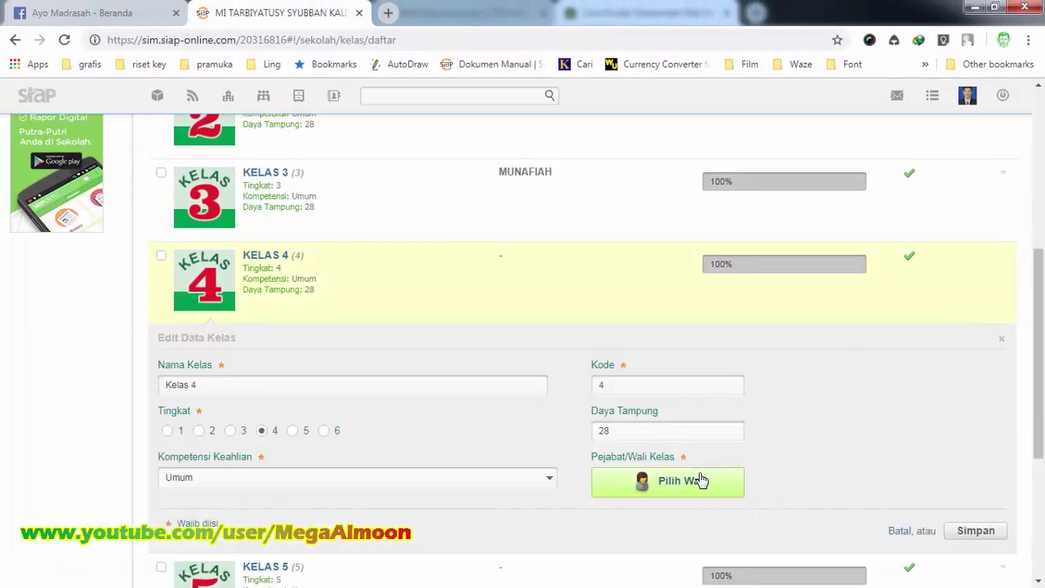
left_click(702, 483)
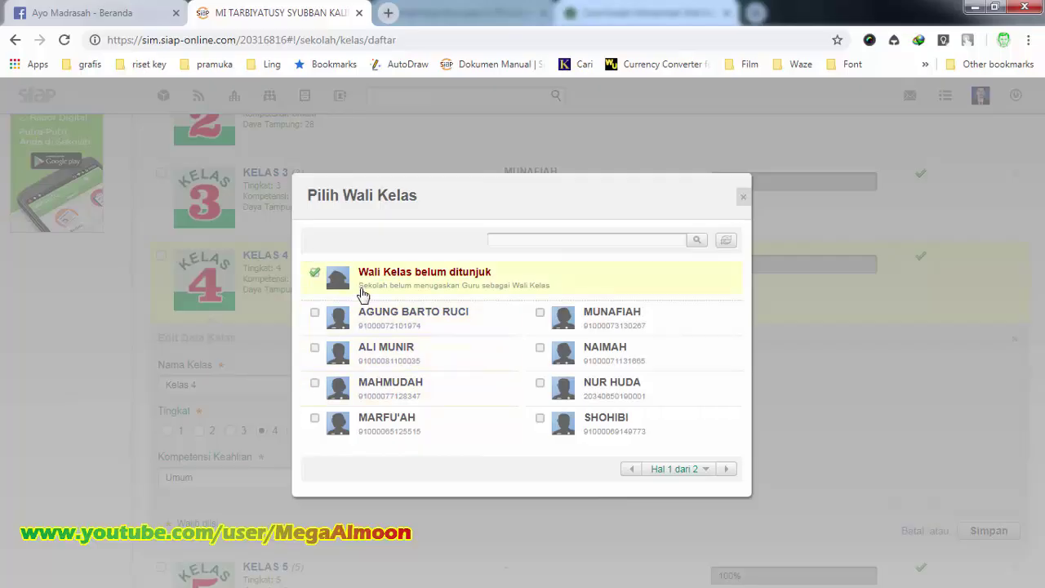
left_click(727, 470)
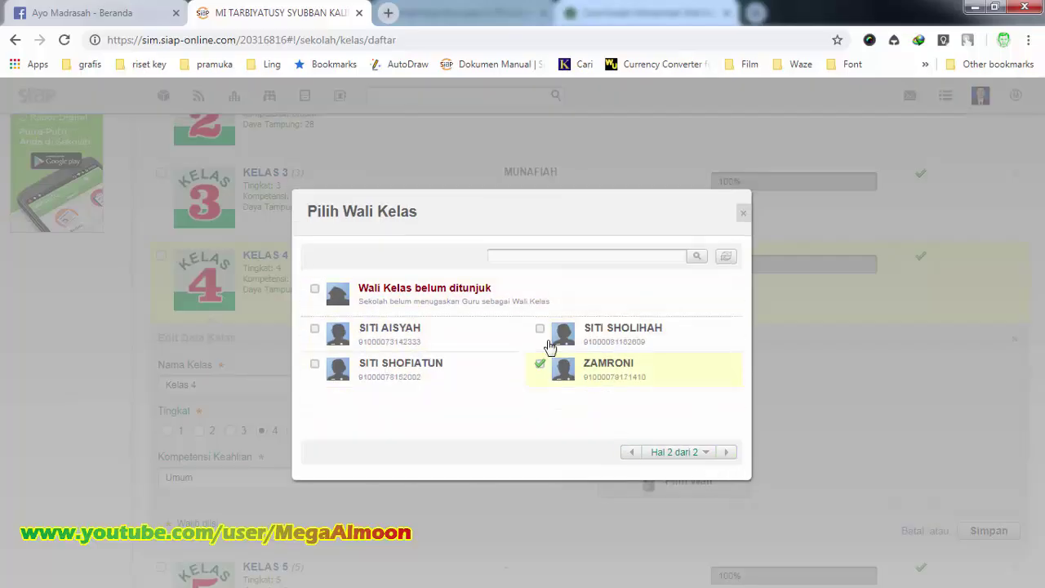
left_click(370, 379)
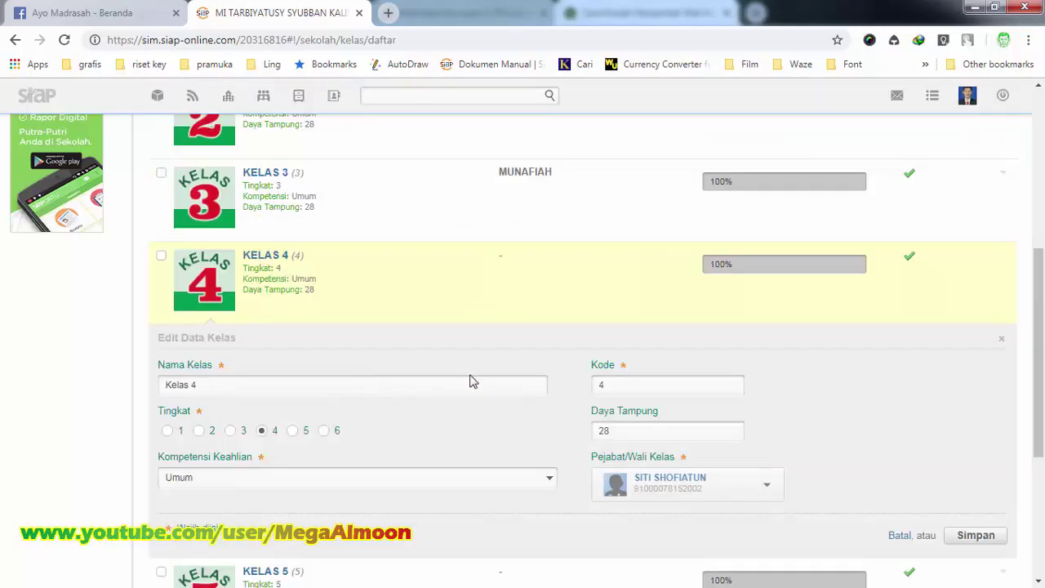
left_click(972, 541)
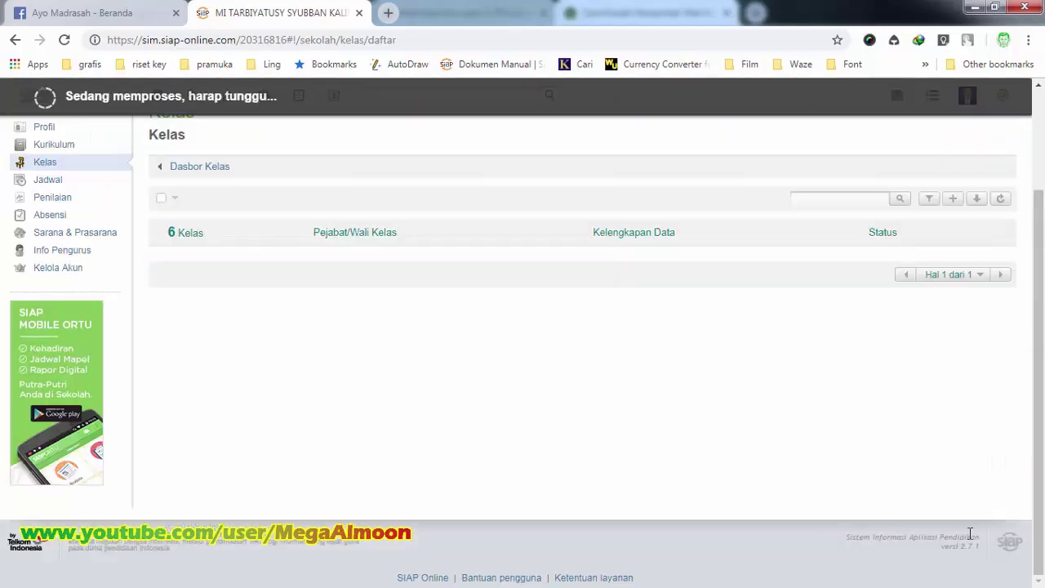
Step: Review the homeroom teacher assignments across the class list from Kelas 1 to Kelas 6
scroll(709, 457, "up", 3)
scroll(709, 457, "up", 2)
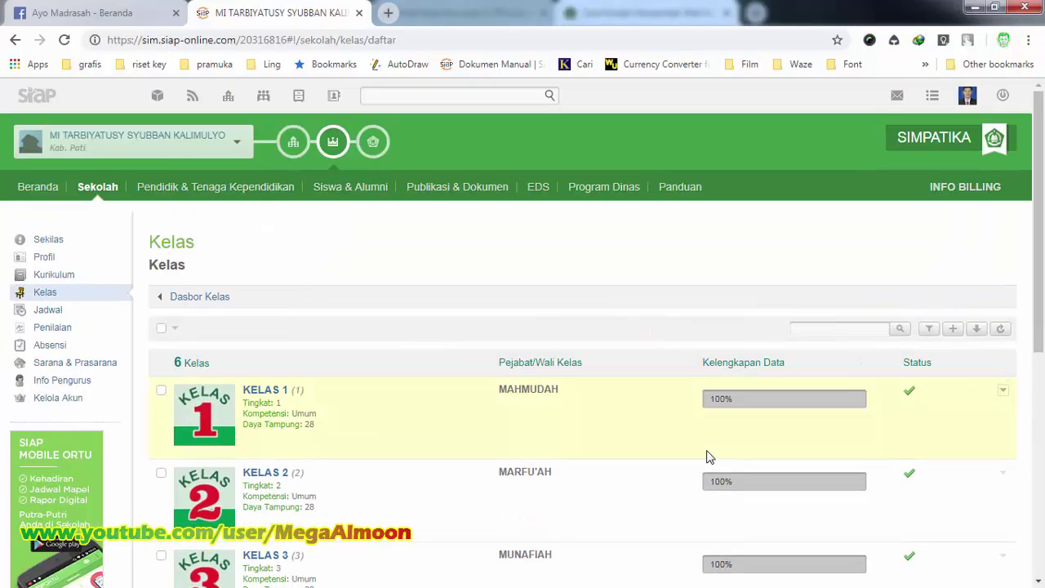
scroll(709, 458, "down", 2)
scroll(709, 458, "down", 3)
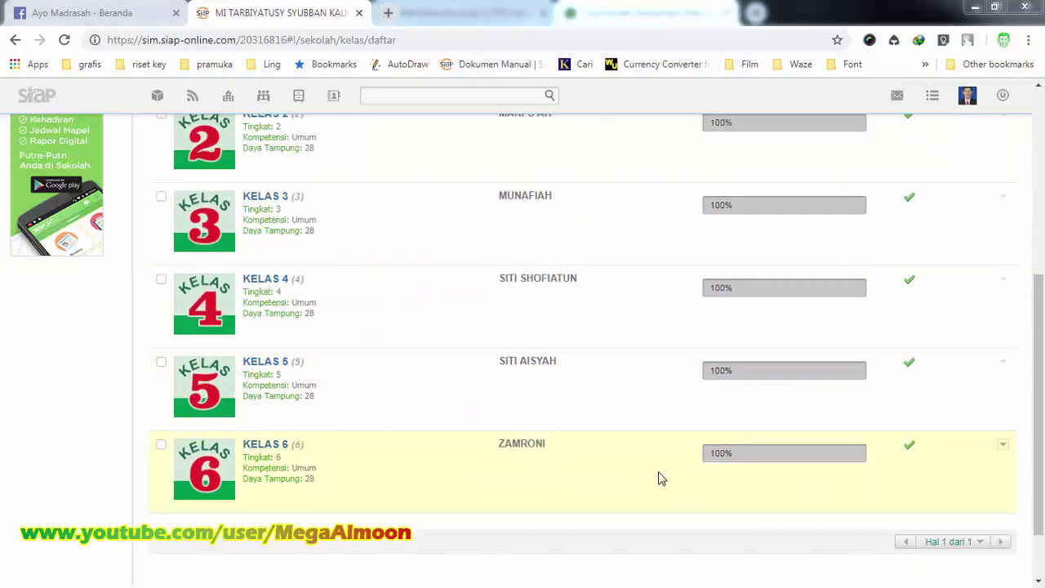
Step: Edit Kelas 2, assign the third teacher in the second column of the list's page 1 as homeroom teacher, and save
scroll(660, 425, "up", 3)
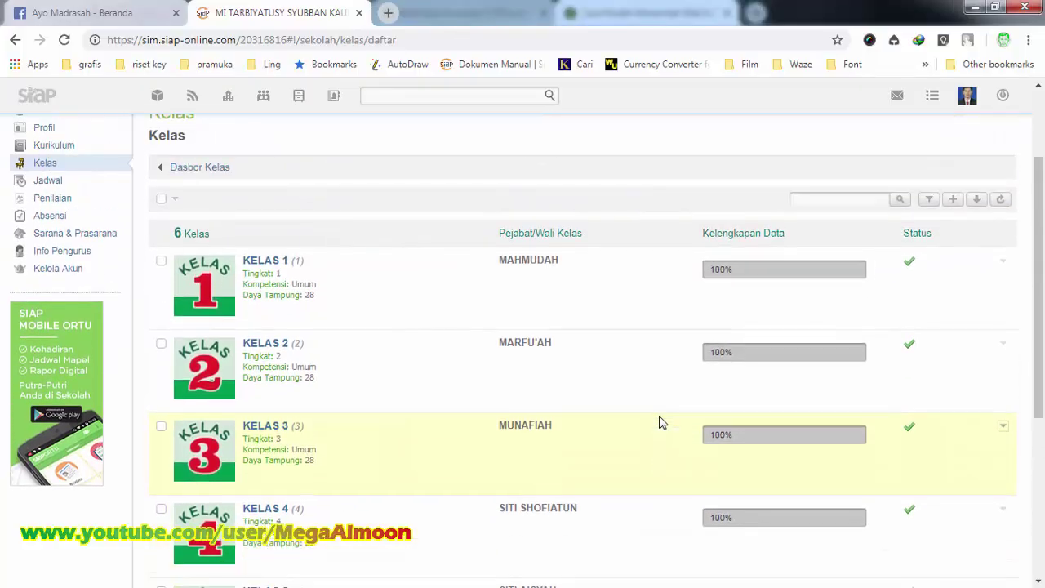
scroll(662, 423, "down", 3)
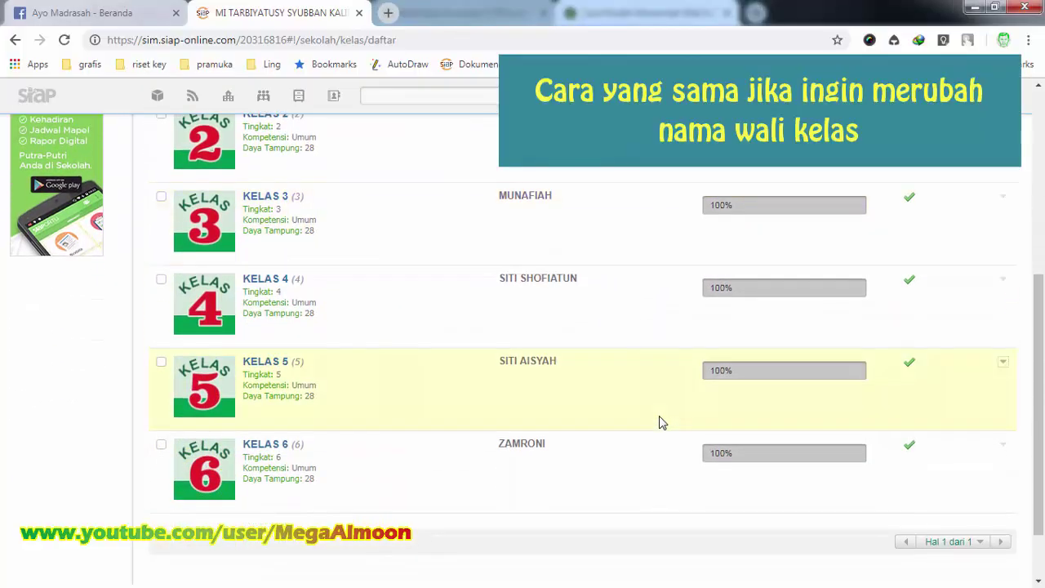
scroll(662, 423, "up", 3)
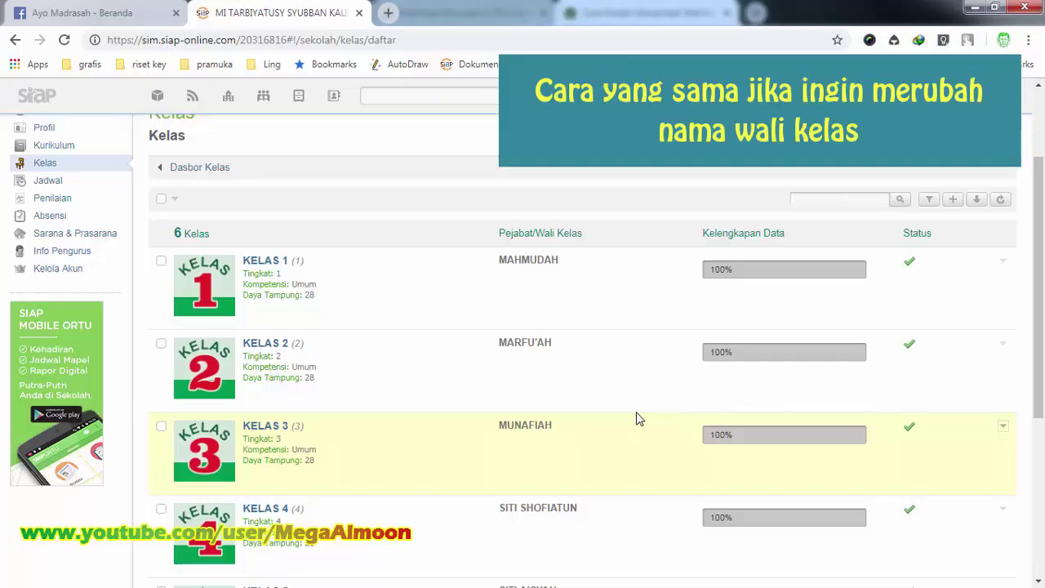
left_click(1002, 344)
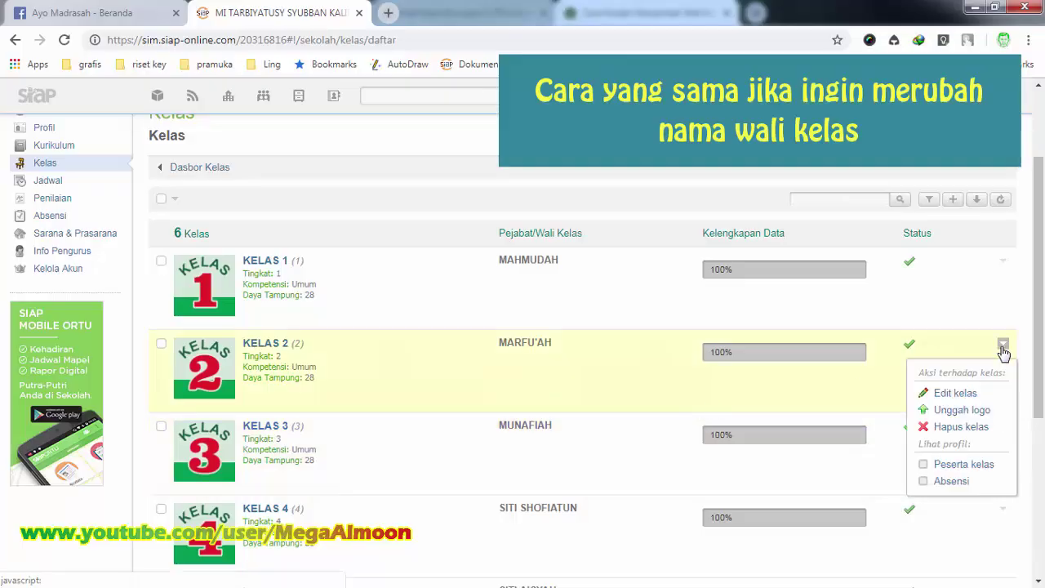
left_click(967, 399)
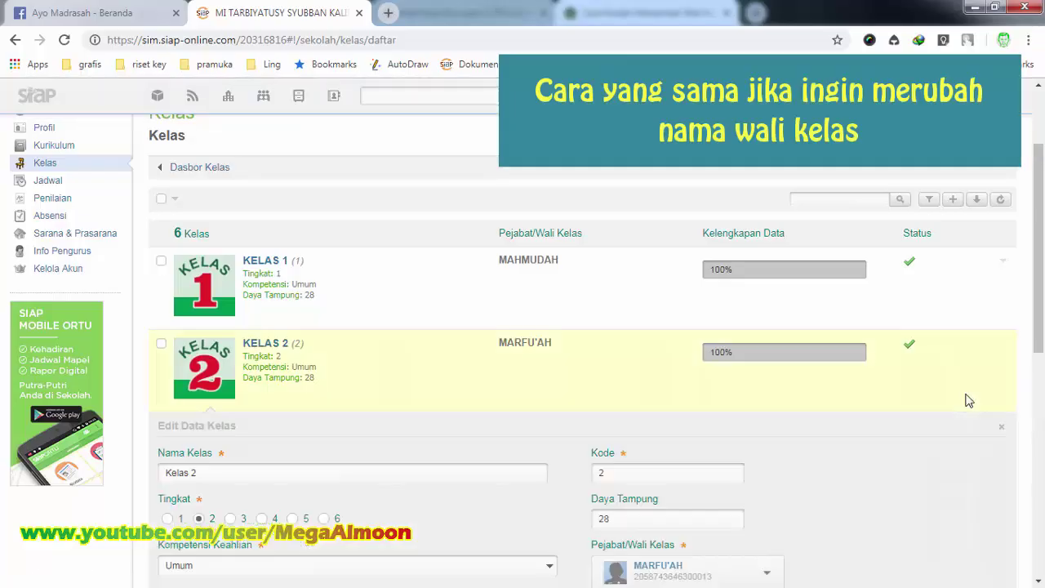
scroll(838, 426, "down", 2)
left_click(759, 427)
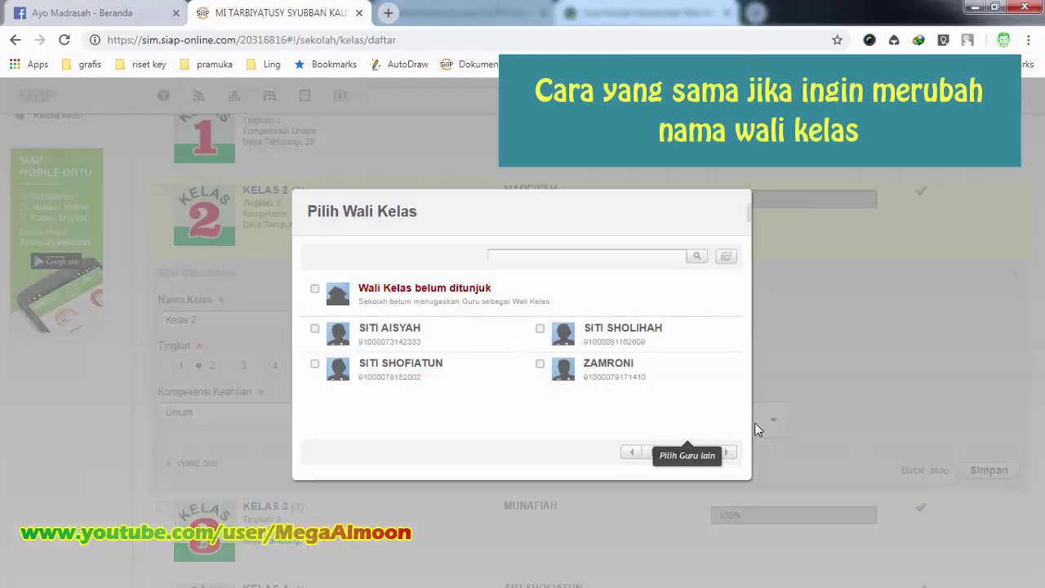
left_click(635, 454)
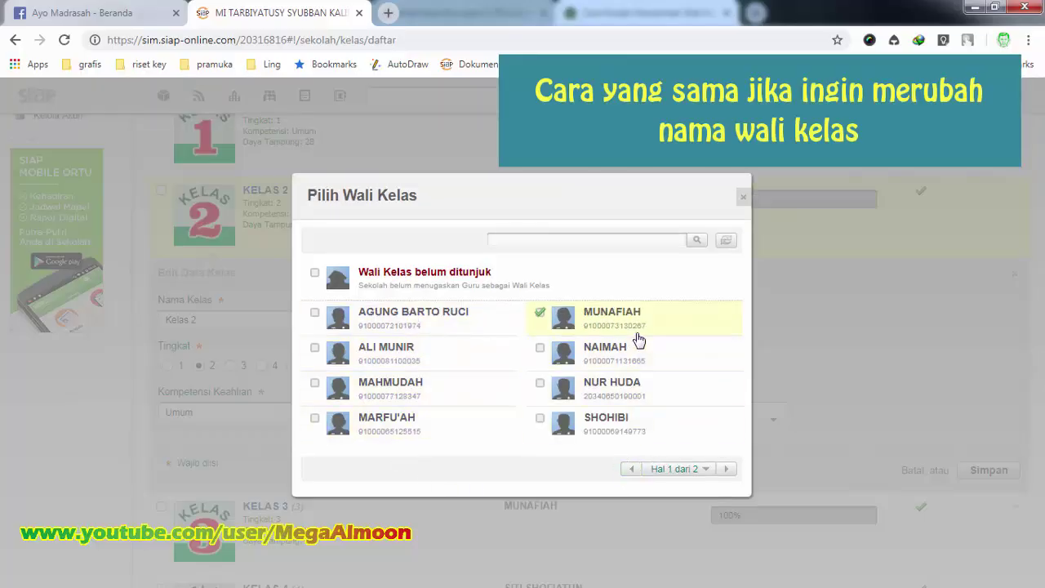
left_click(645, 396)
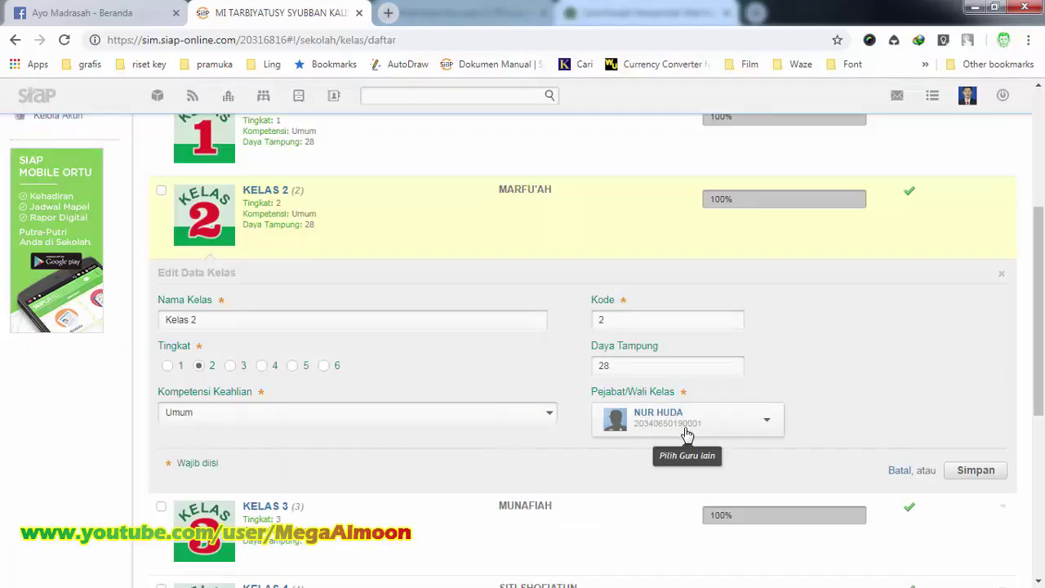
left_click(967, 475)
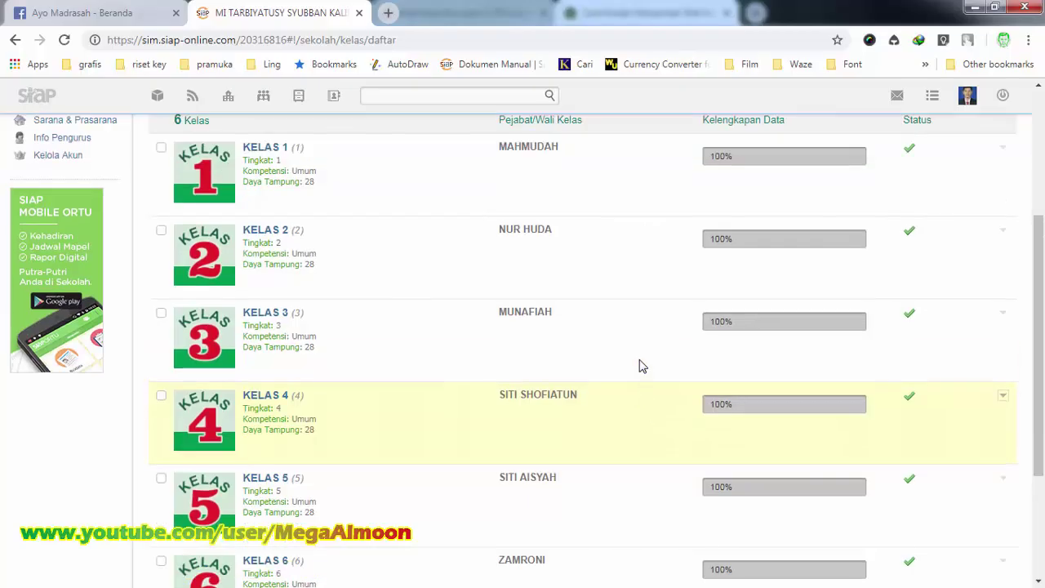
Step: Edit Kelas 2 again, set the fourth teacher in the list's first column as its homeroom teacher, and save
left_click(1002, 344)
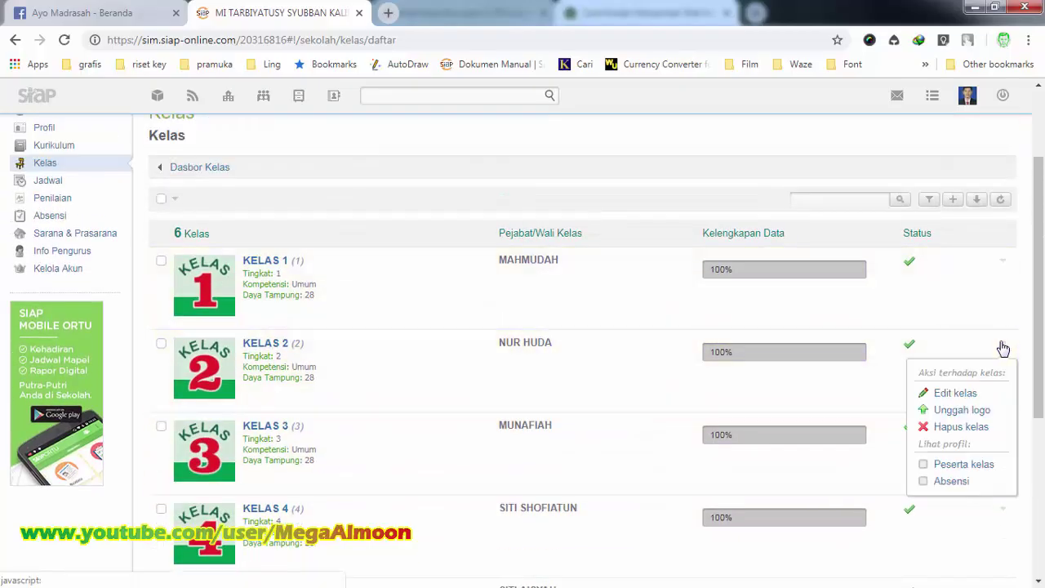
left_click(955, 394)
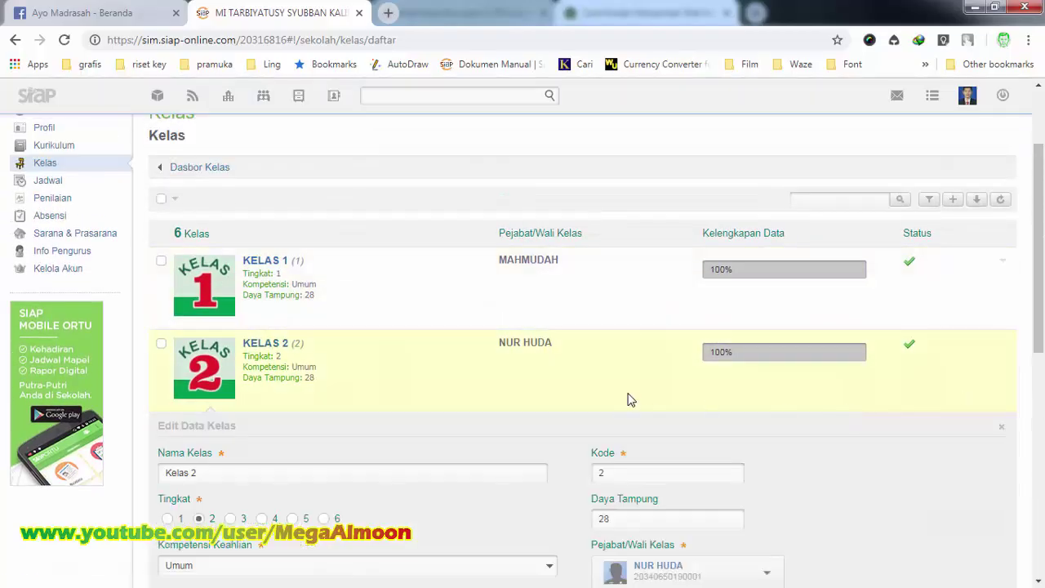
scroll(614, 423, "down", 2)
left_click(730, 427)
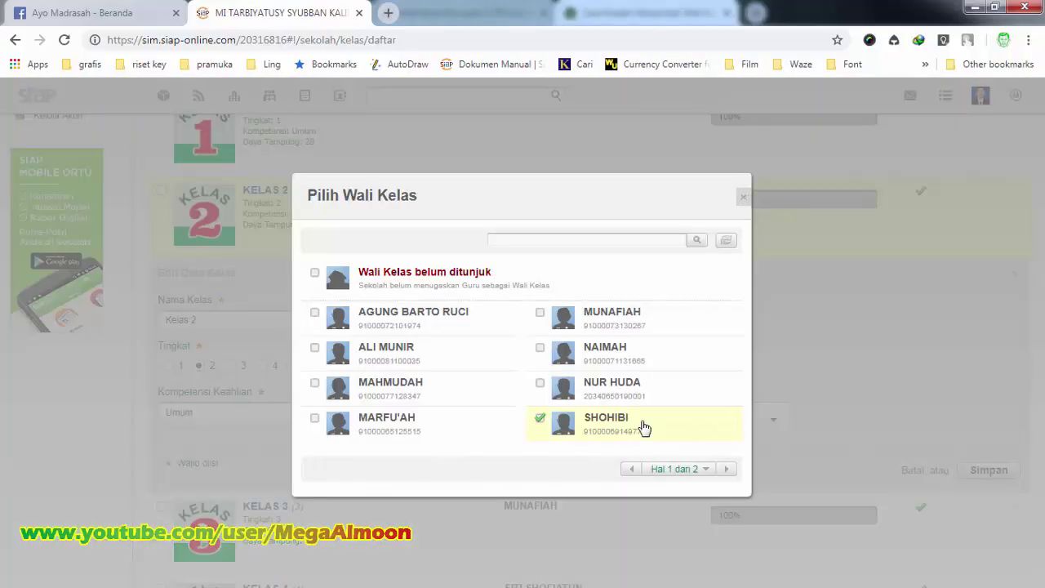
left_click(401, 424)
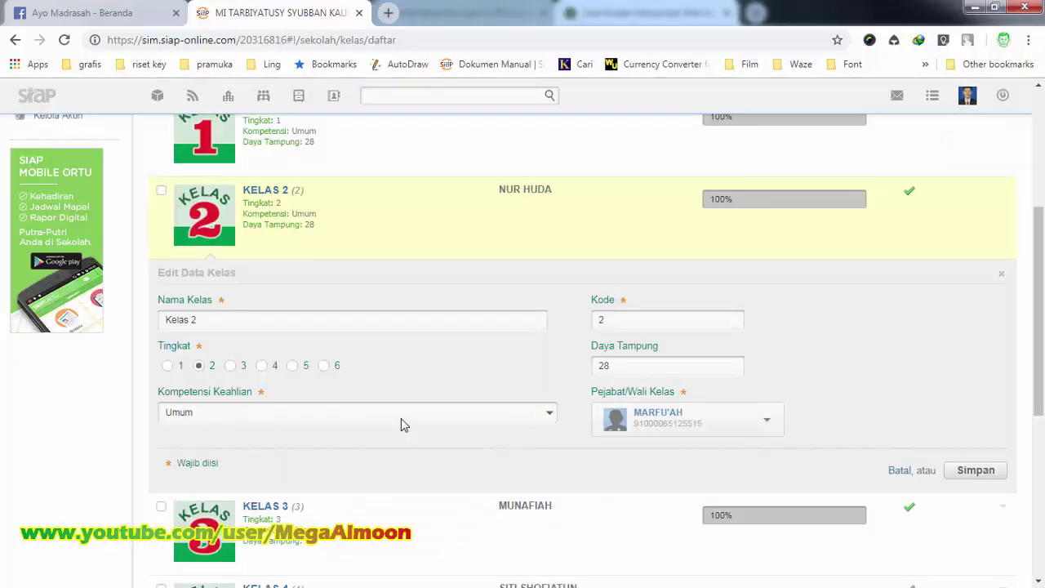
left_click(977, 472)
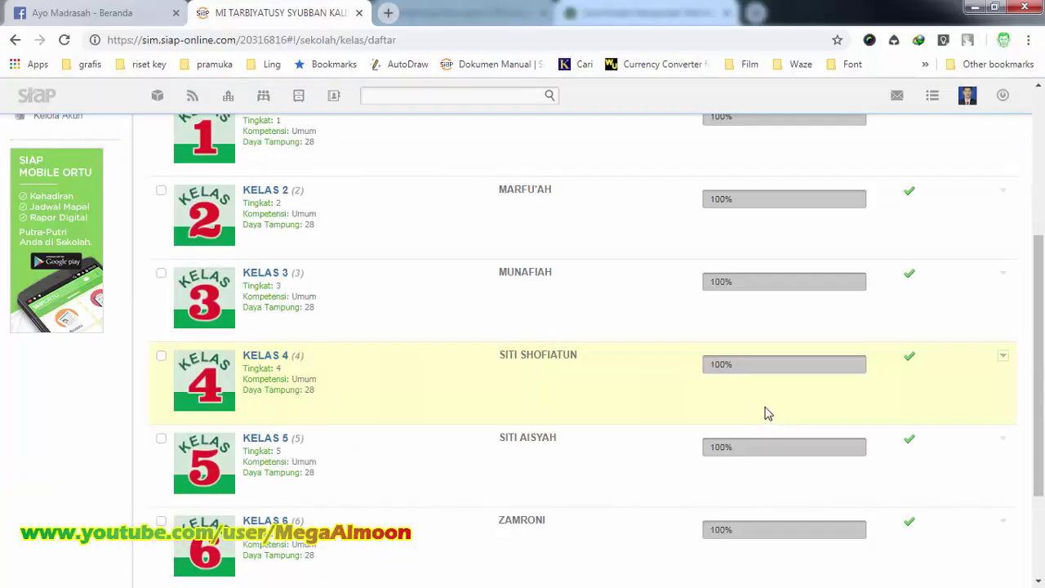
scroll(602, 427, "up", 2)
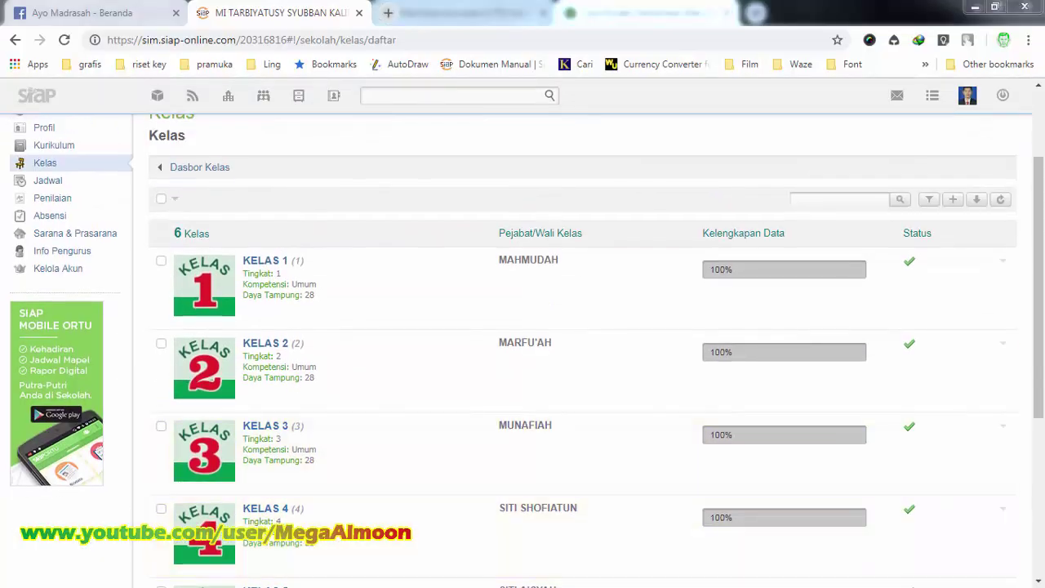
Step: Open the Dasbor Layanan service dashboard in a new browser tab and switch to it
scroll(602, 427, "up", 2)
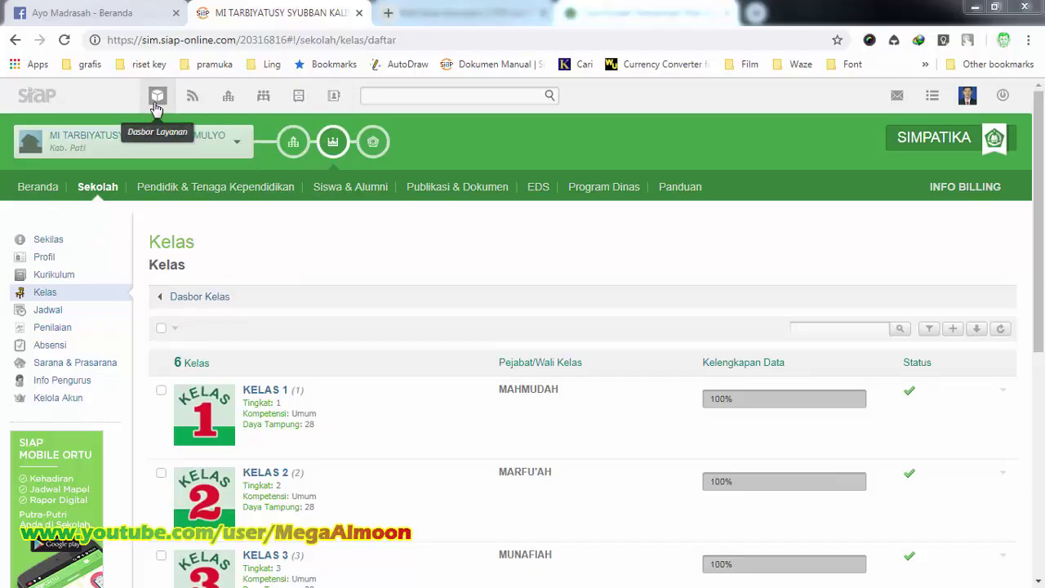
right_click(156, 107)
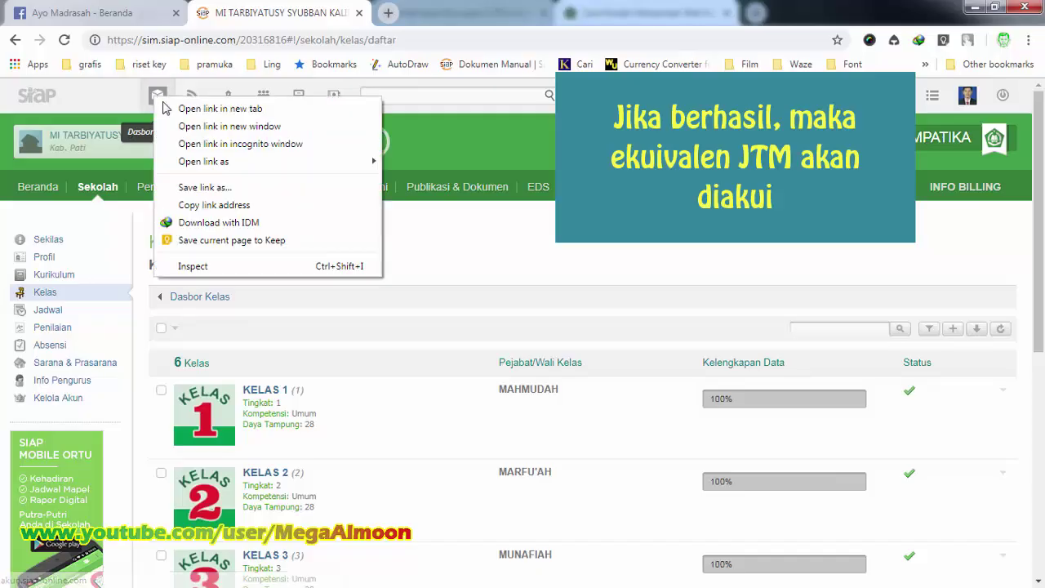
left_click(180, 117)
left_click(468, 16)
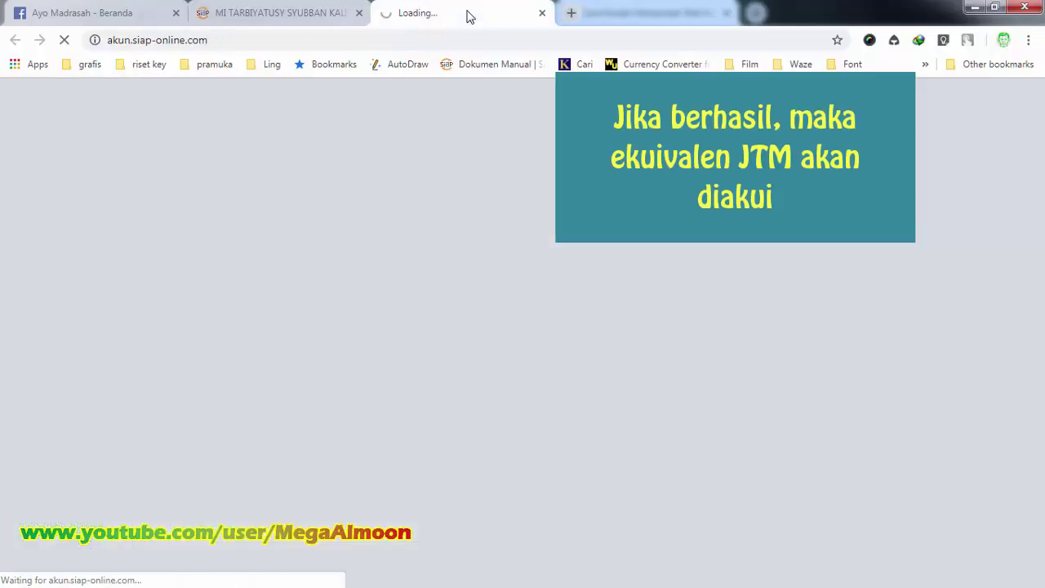
left_click(317, 16)
left_click(435, 8)
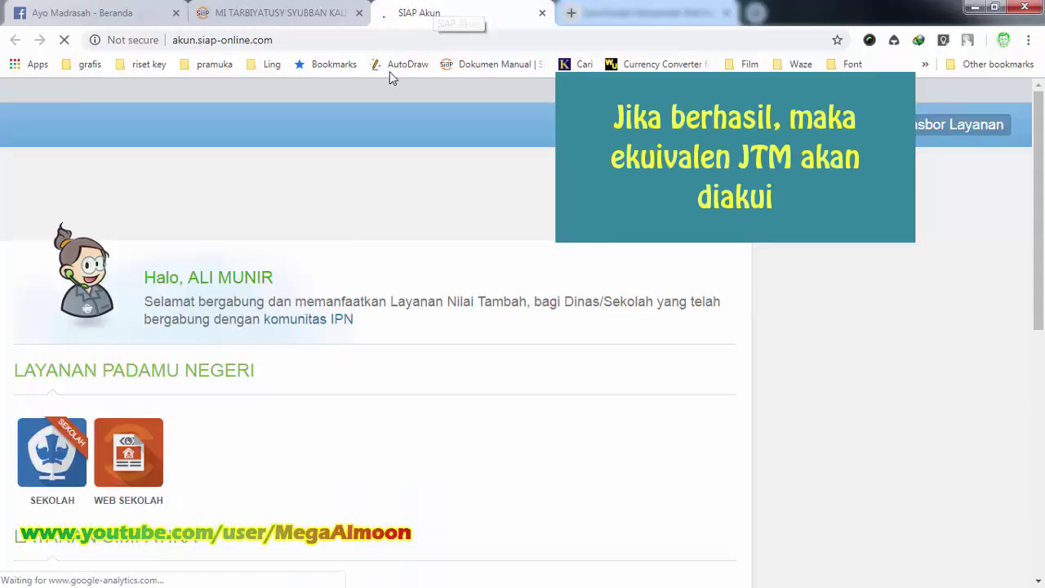
Step: Open the PTK service under Layanan SIMPATIKA from the service dashboard
scroll(286, 304, "down", 3)
scroll(285, 304, "down", 1)
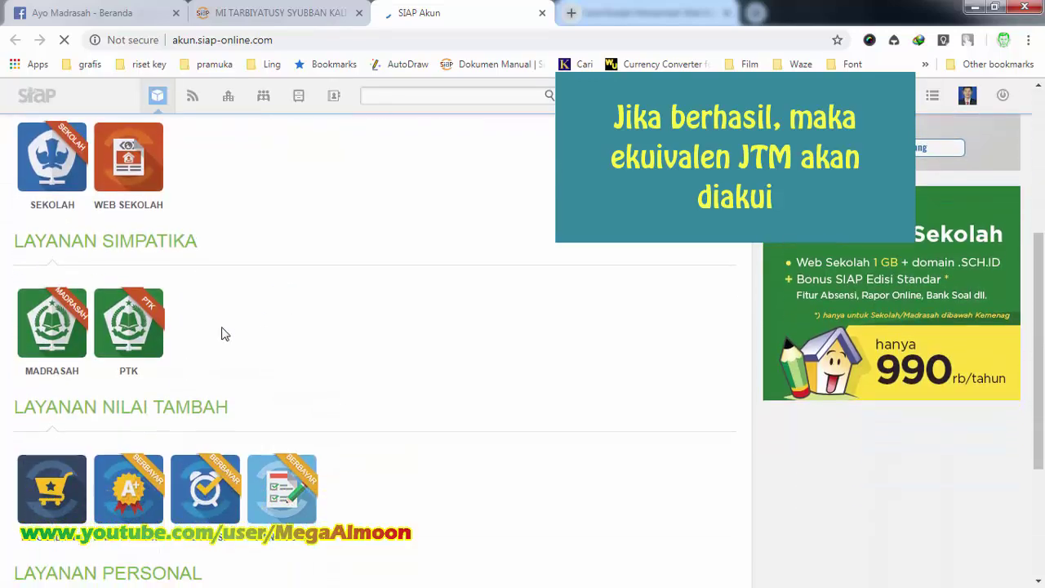
left_click(63, 349)
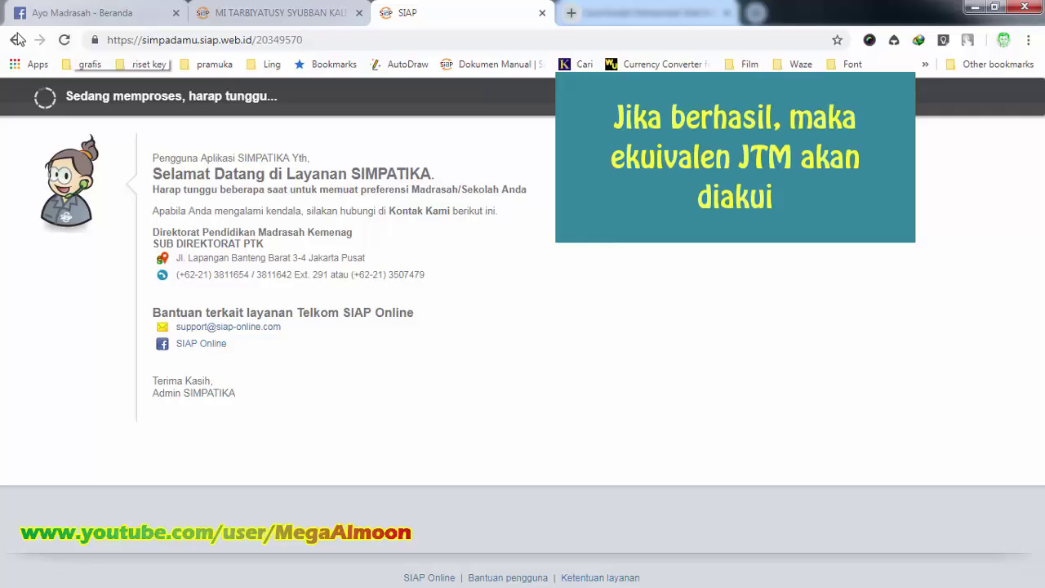
left_click(17, 40)
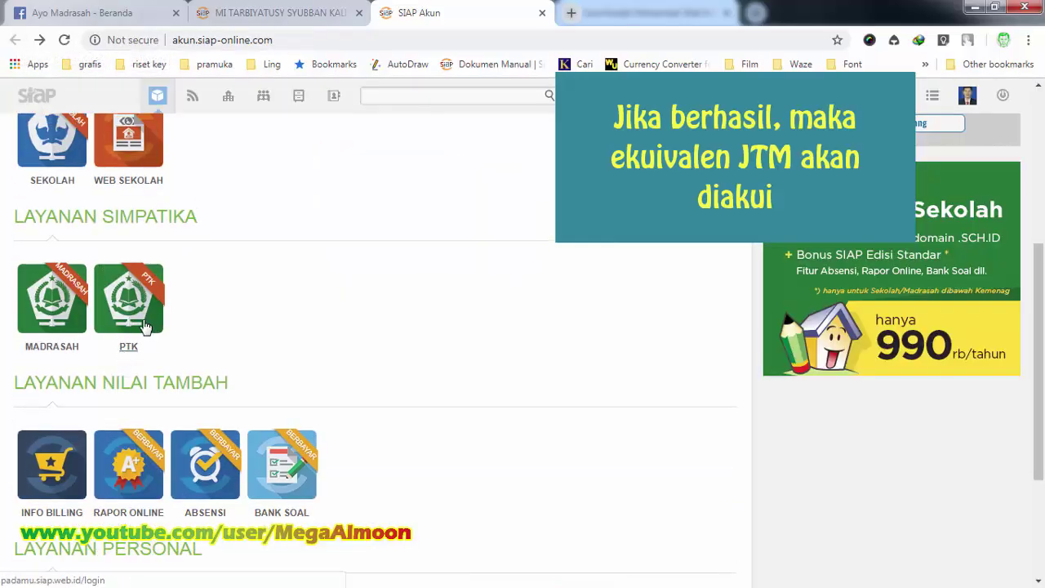
left_click(144, 325)
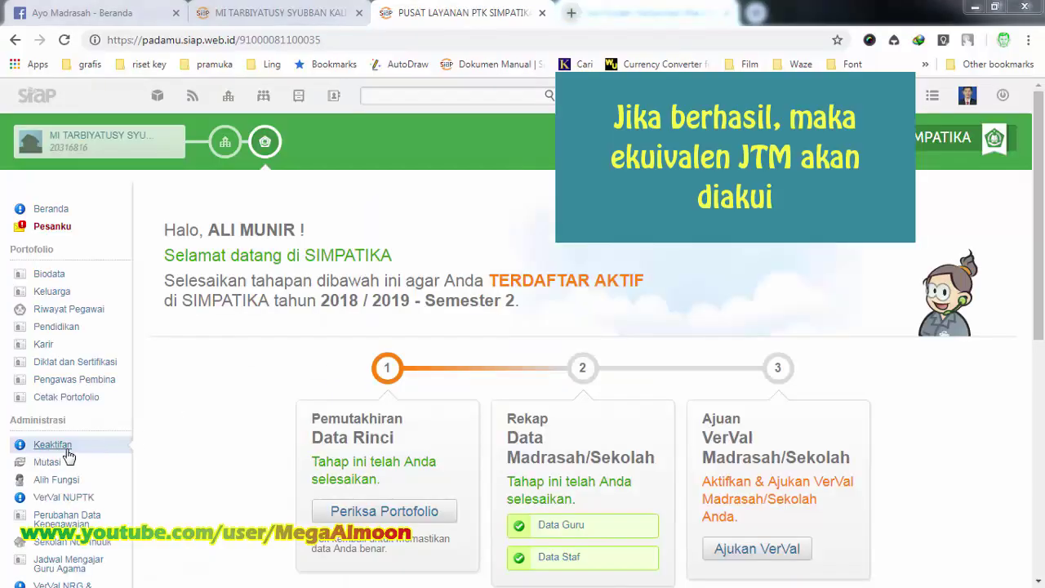
Step: Open the Data Guru recap from the Keaktifan page of the PTK service
left_click(63, 452)
scroll(70, 441, "down", 2)
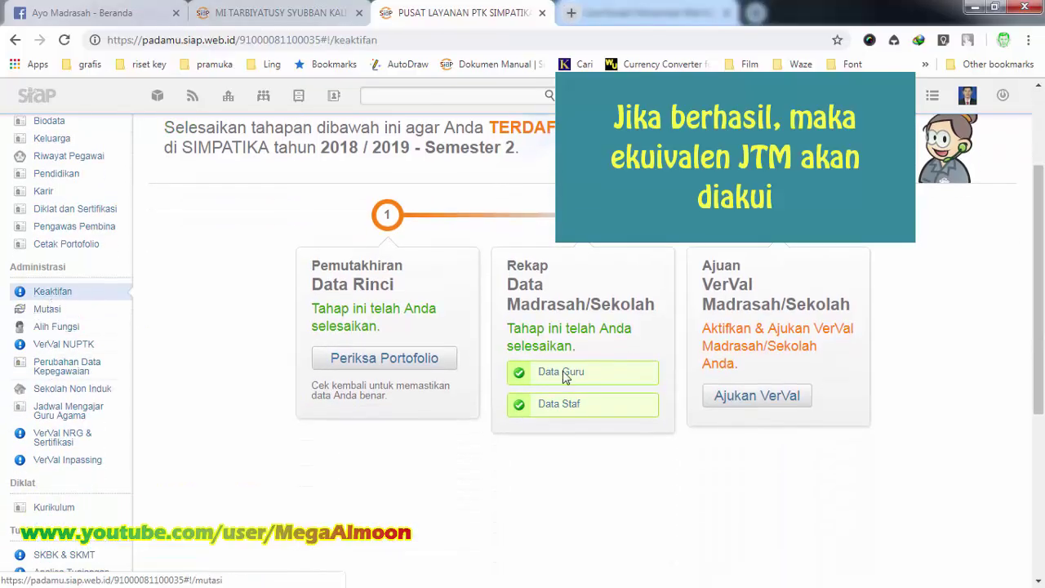
left_click(563, 374)
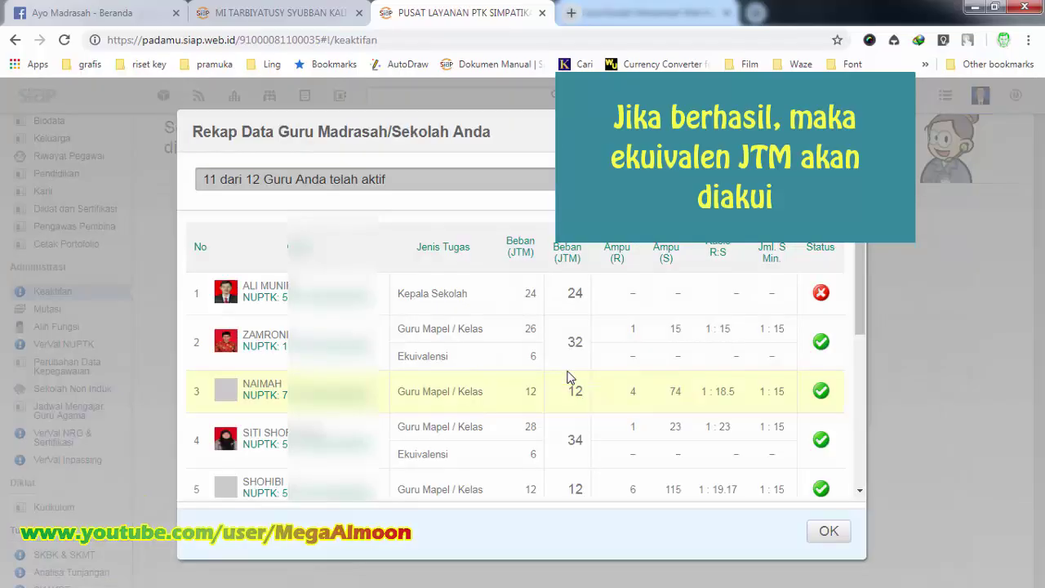
Step: Examine the Ekuivalensi teaching-hour entries of the homeroom teachers in the Data Guru recap, marking the sixth teacher's entry
scroll(518, 303, "down", 1)
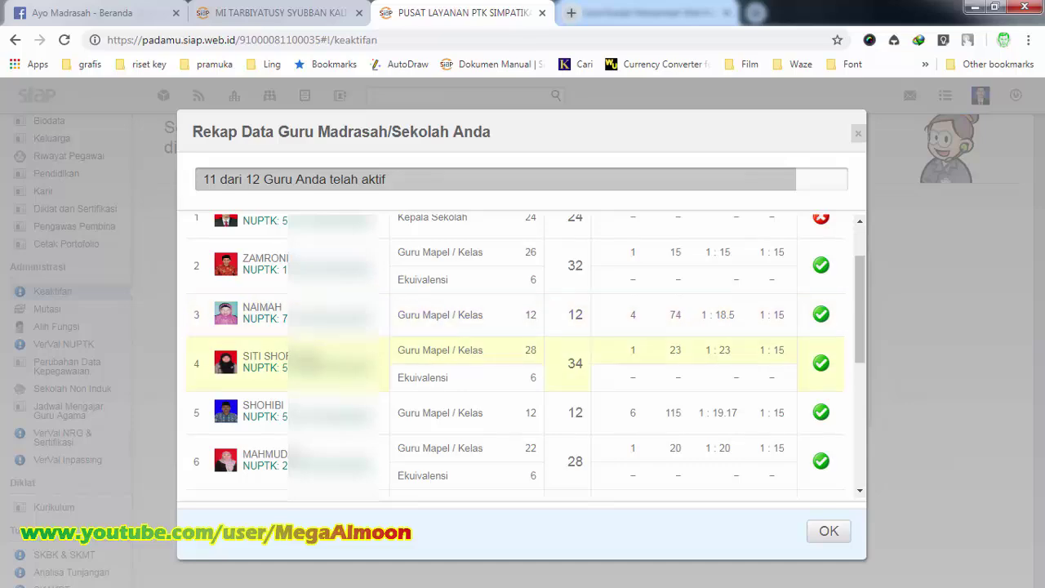
left_click_drag(247, 357, 433, 357)
left_click(433, 357)
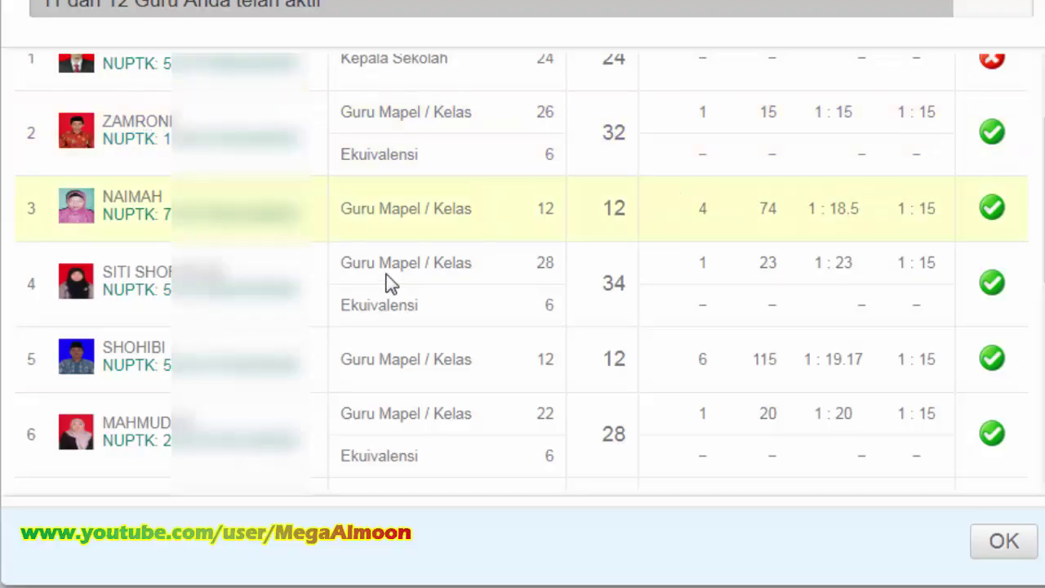
scroll(360, 326, "down", 2)
double_click(161, 304)
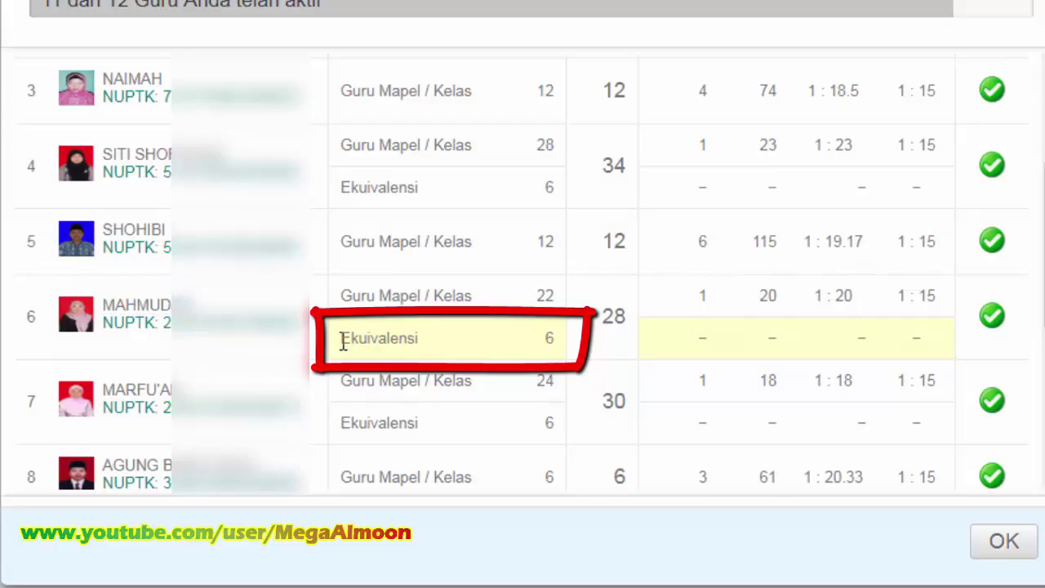
left_click_drag(343, 341, 537, 336)
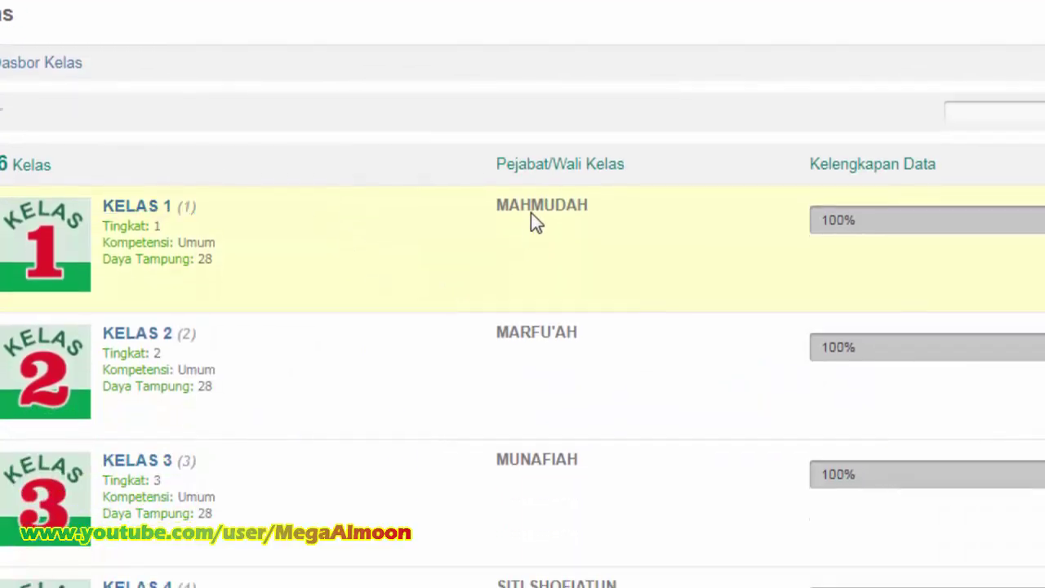
Step: Compare the Kelas 1 homeroom teacher with the sixth recap teacher's Ekuivalensi entry, and return to the class list after closing the recap
double_click(535, 206)
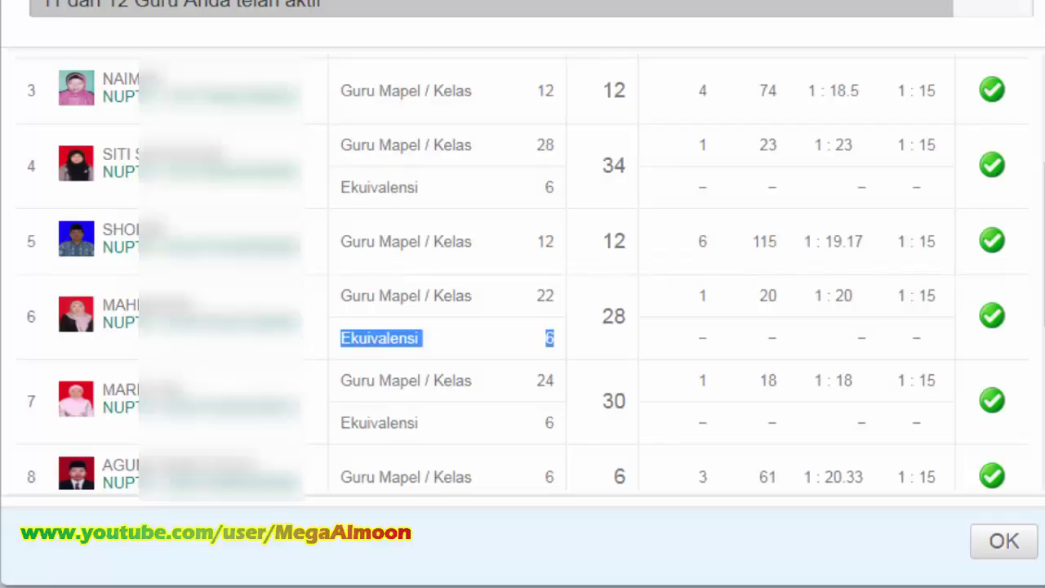
double_click(175, 308)
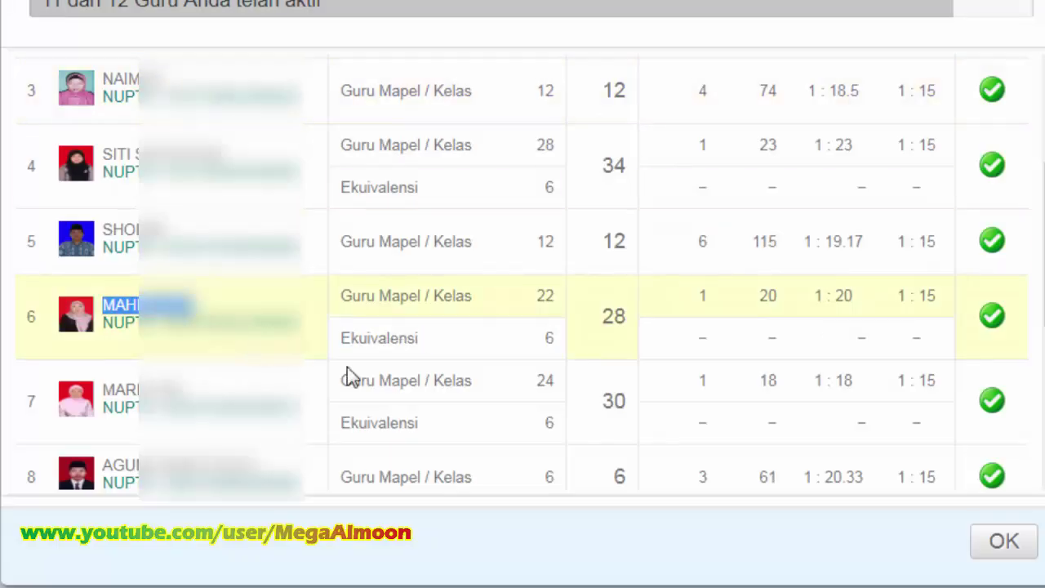
double_click(390, 340)
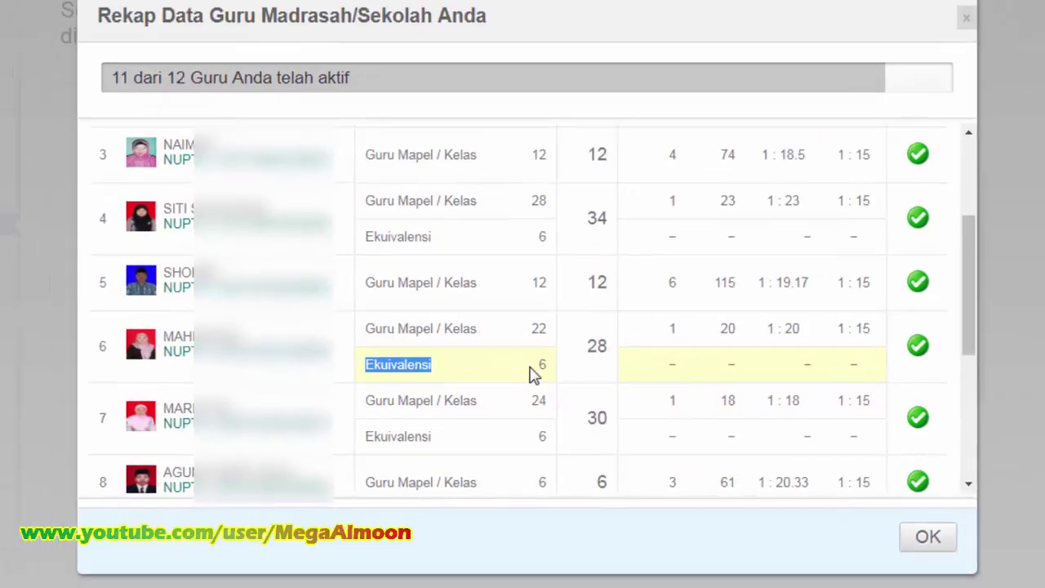
scroll(539, 349, "down", 1)
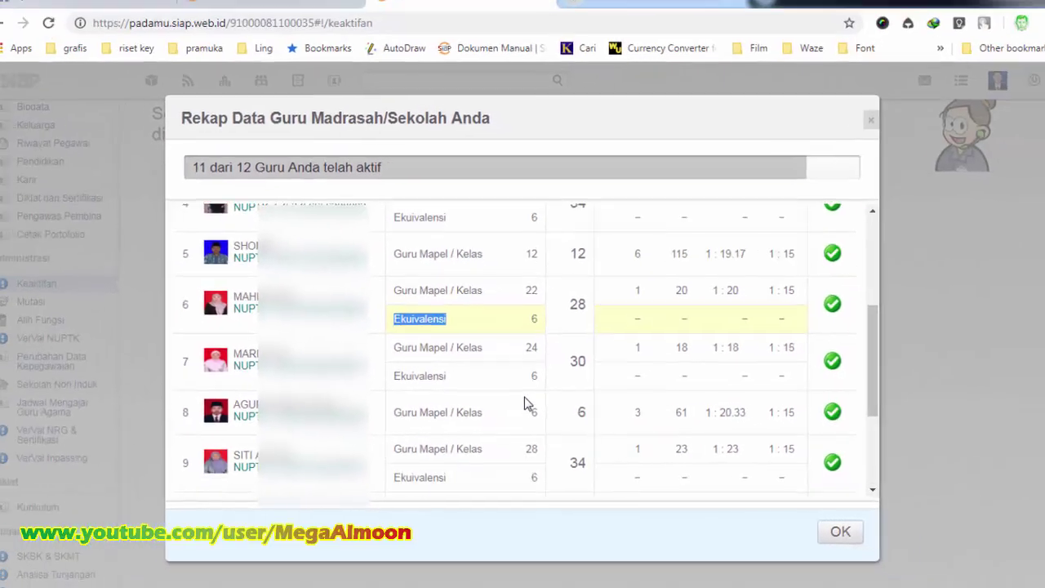
scroll(527, 408, "up", 1)
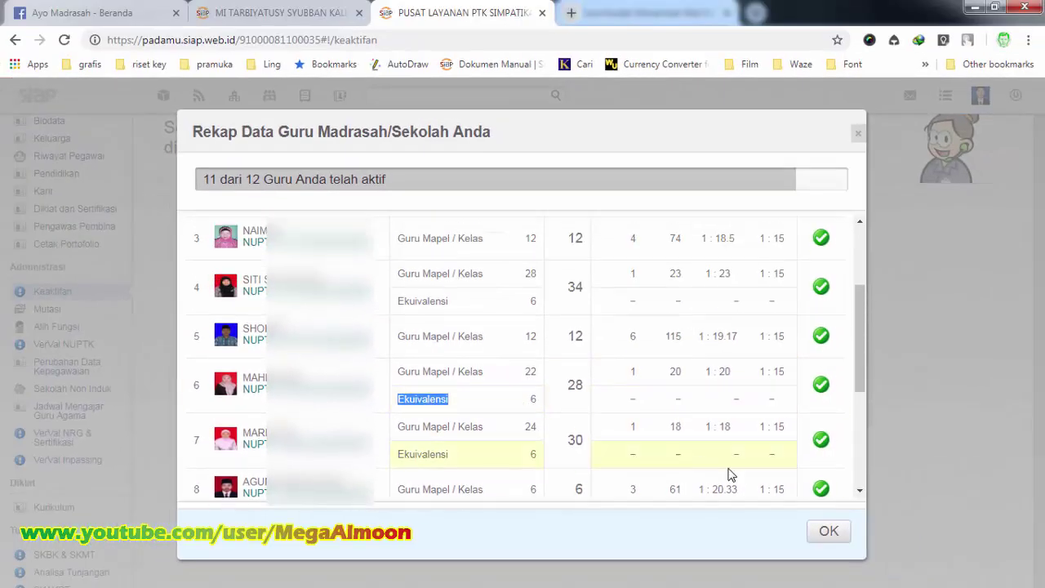
left_click(830, 533)
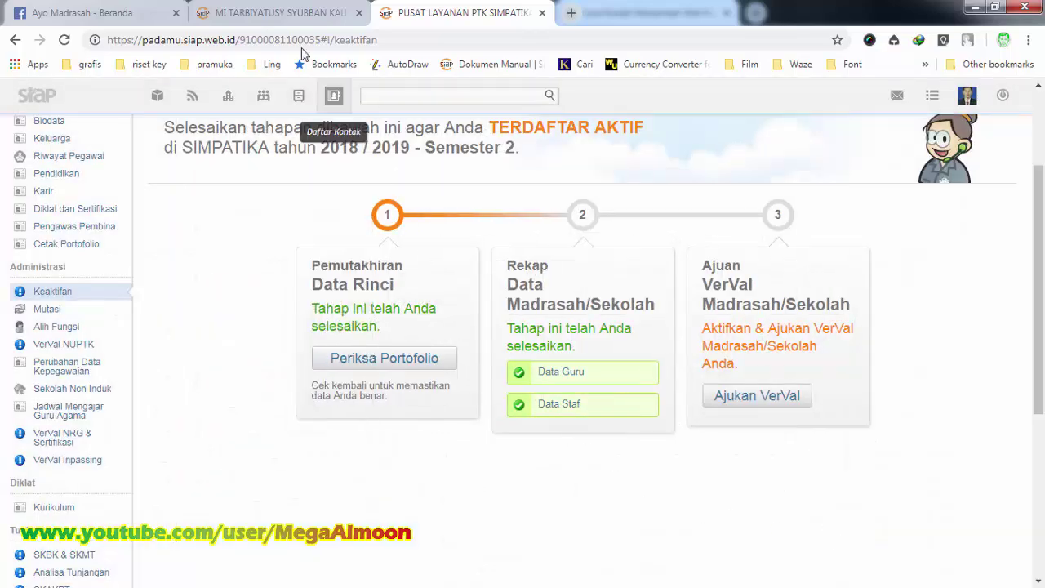
left_click(290, 9)
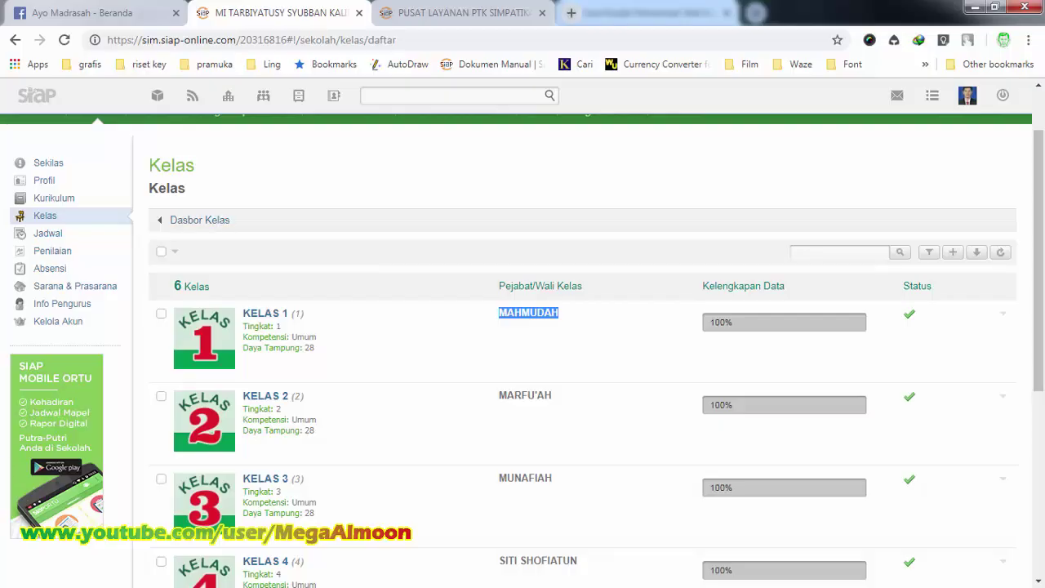